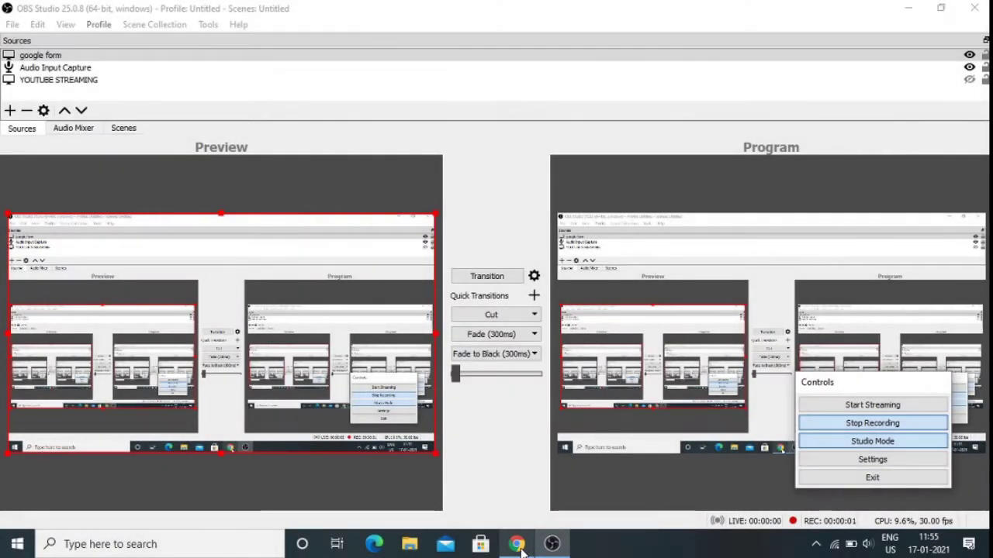
Step: Switch to the Chrome browser and open Google Drive from the Gmail inbox
{"action": "left_click", "coordinate": [518, 546]}
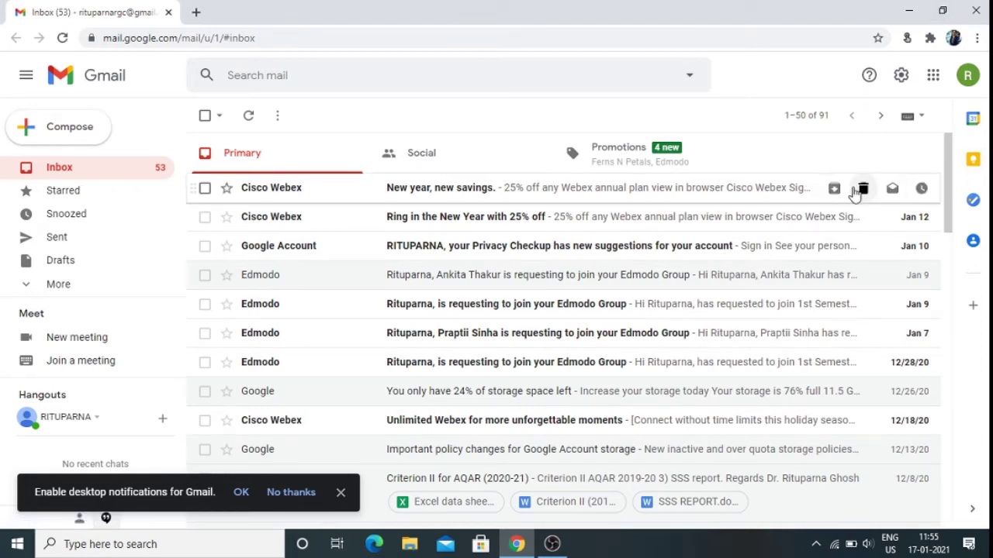
{"action": "left_click", "coordinate": [933, 76]}
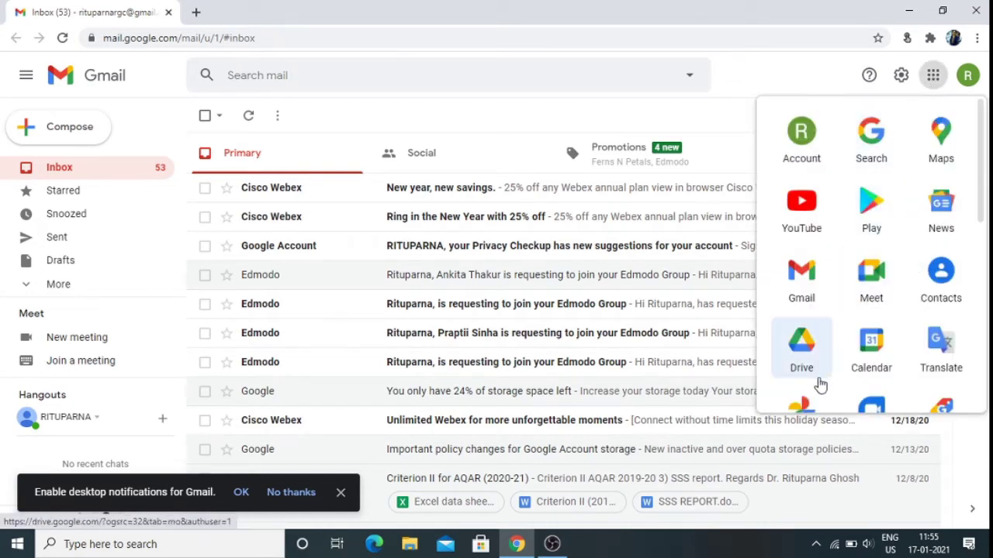
{"action": "left_click", "coordinate": [807, 355]}
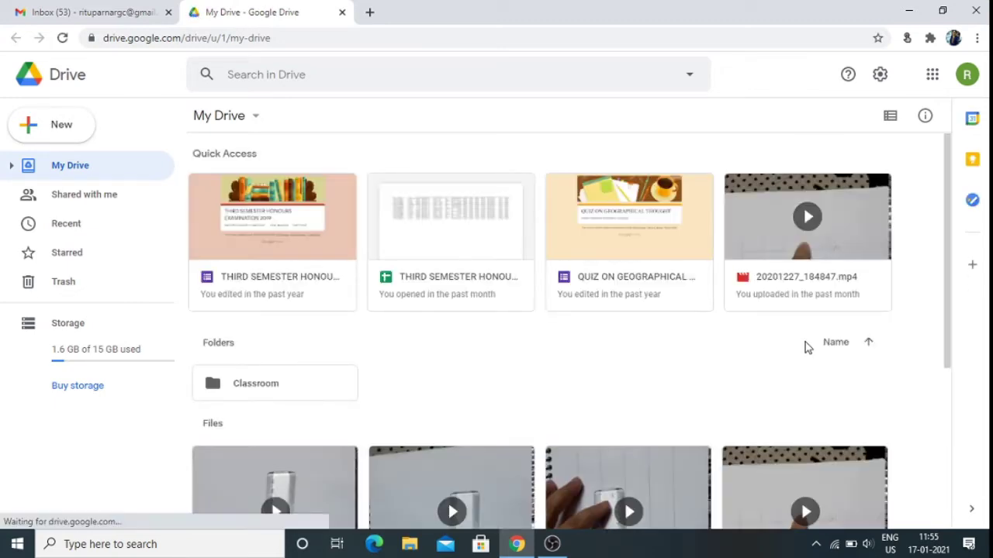
Step: Create a new blank Google Form in My Drive
{"action": "left_click", "coordinate": [26, 133]}
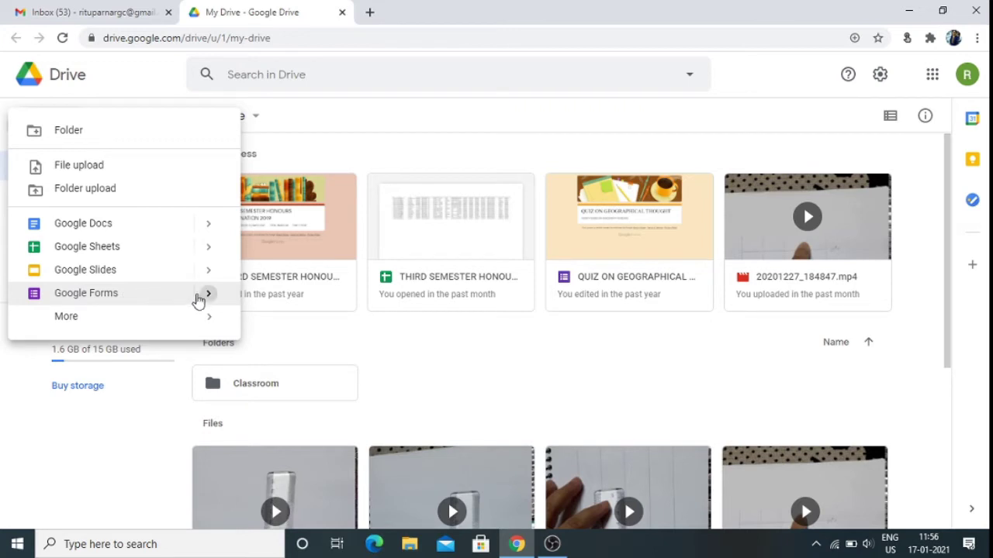
{"action": "mouse_move", "coordinate": [209, 300]}
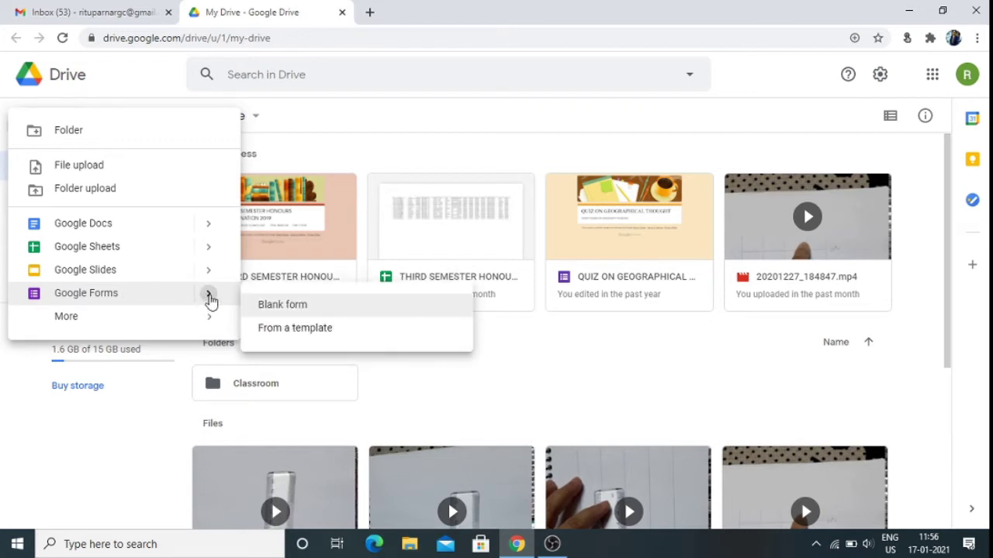
{"action": "left_click", "coordinate": [272, 309]}
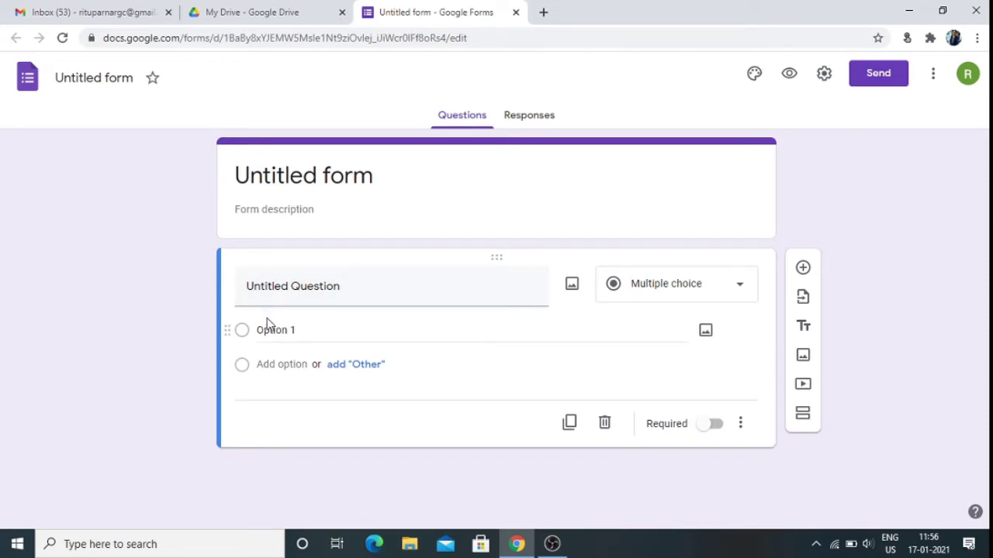
Step: Replace the untitled form's title with DEMO SURVEY
{"action": "left_click", "coordinate": [317, 184]}
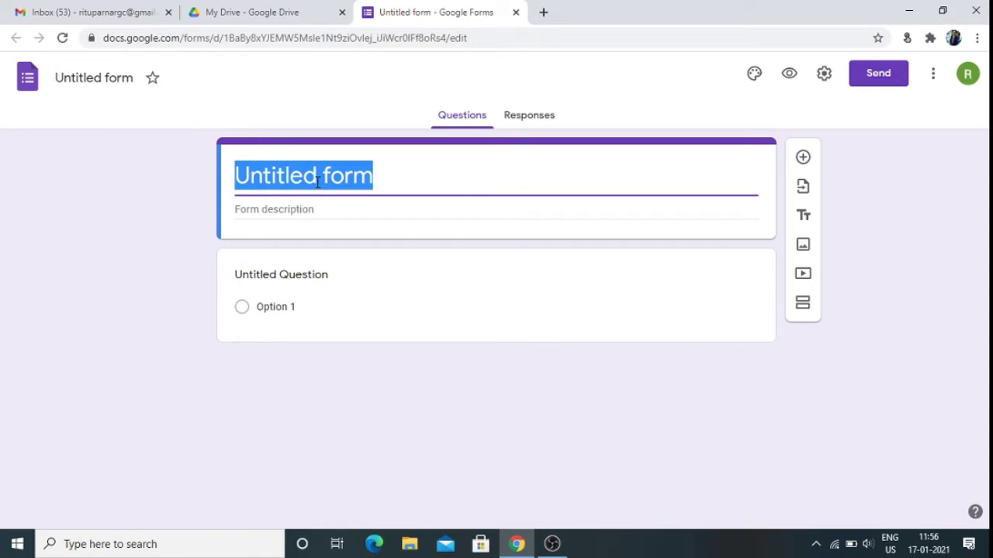
{"action": "type", "text": "DEMO "}
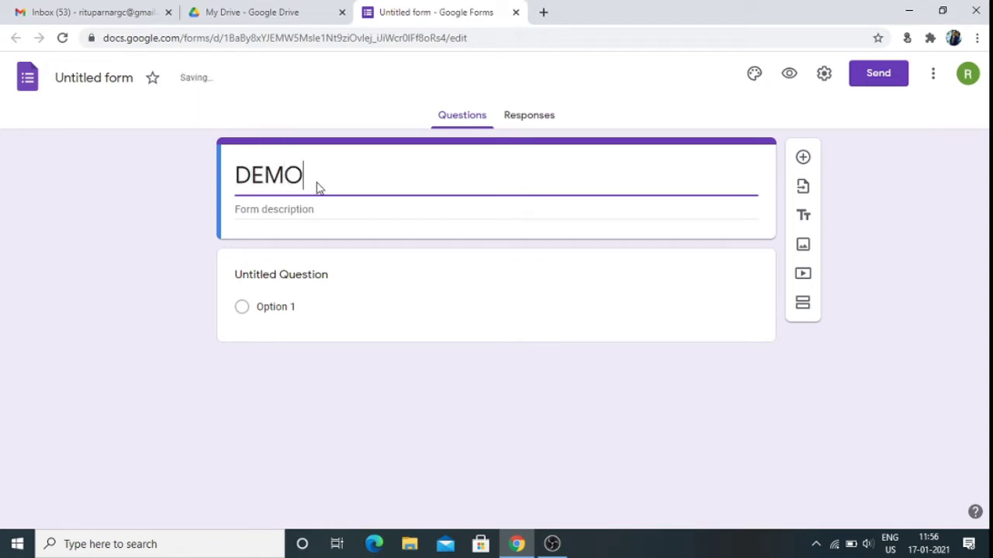
{"action": "type", "text": "SURVEY"}
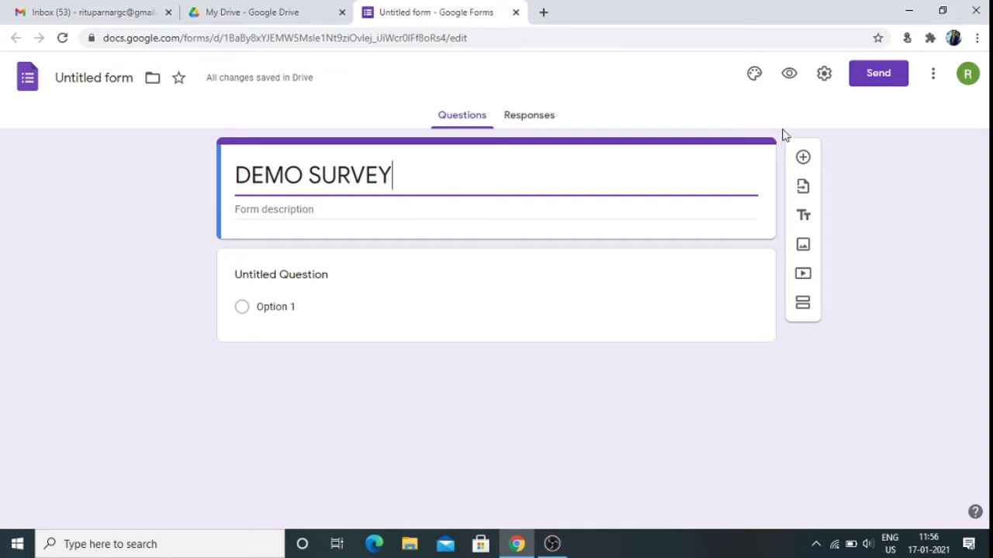
Step: Add the illustrated bookshelf picture from the Work and School themes as the form's header image
{"action": "left_click", "coordinate": [754, 75]}
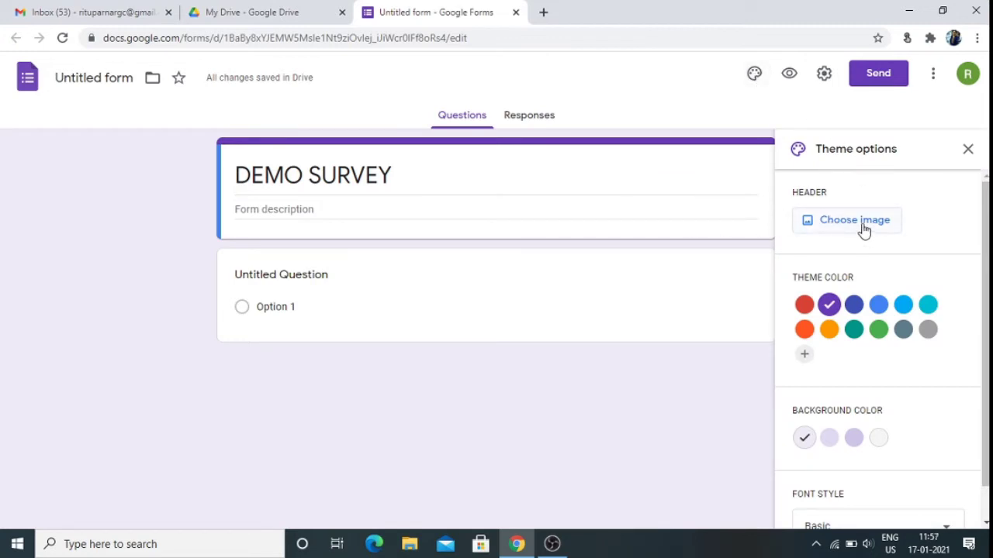
{"action": "left_click", "coordinate": [865, 229]}
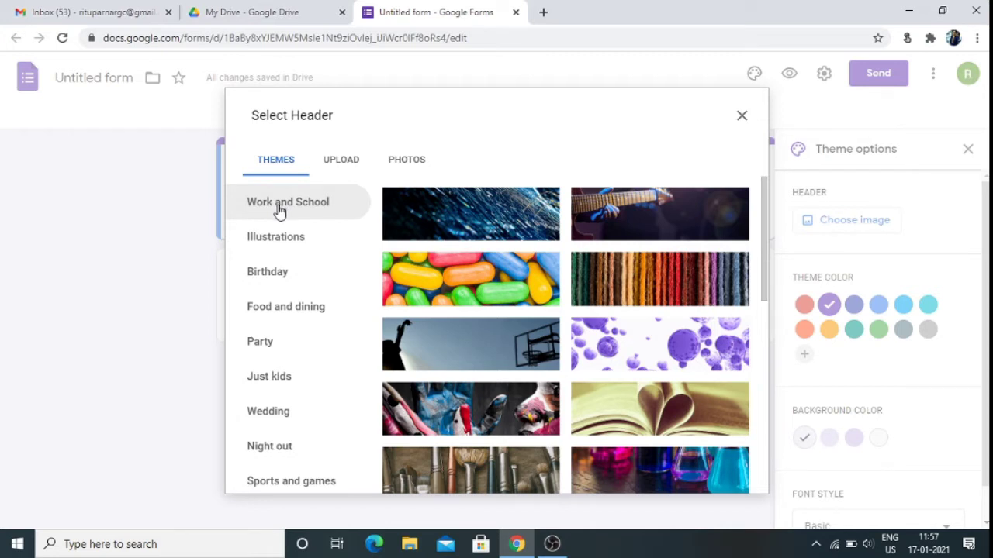
{"action": "scroll", "coordinate": [633, 386], "scroll_direction": "down", "scroll_amount": 15}
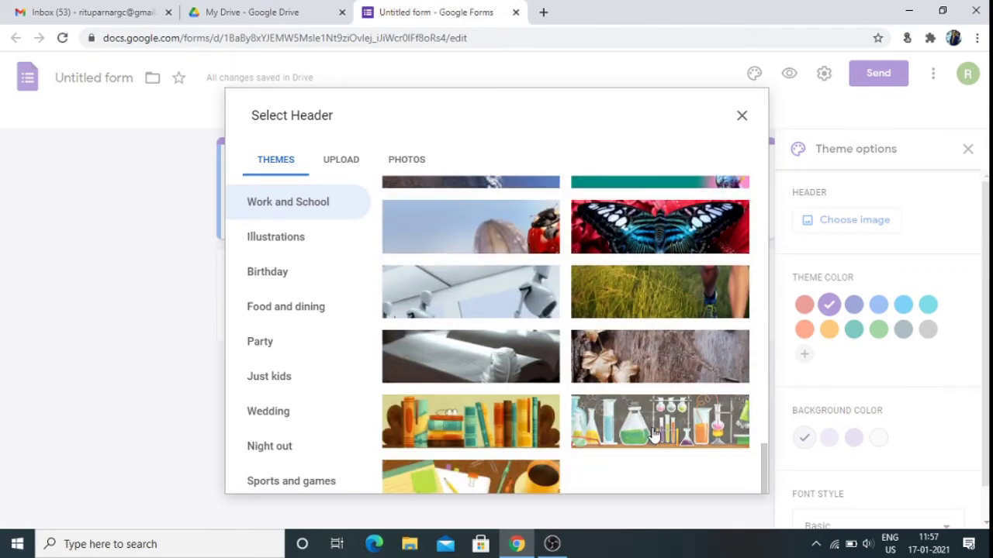
{"action": "left_click", "coordinate": [514, 432]}
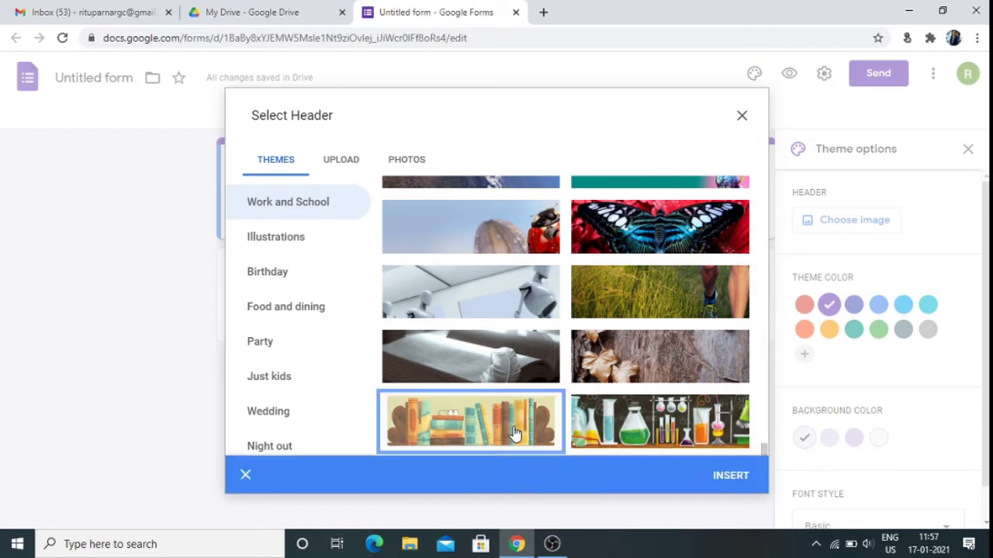
{"action": "left_click", "coordinate": [730, 475]}
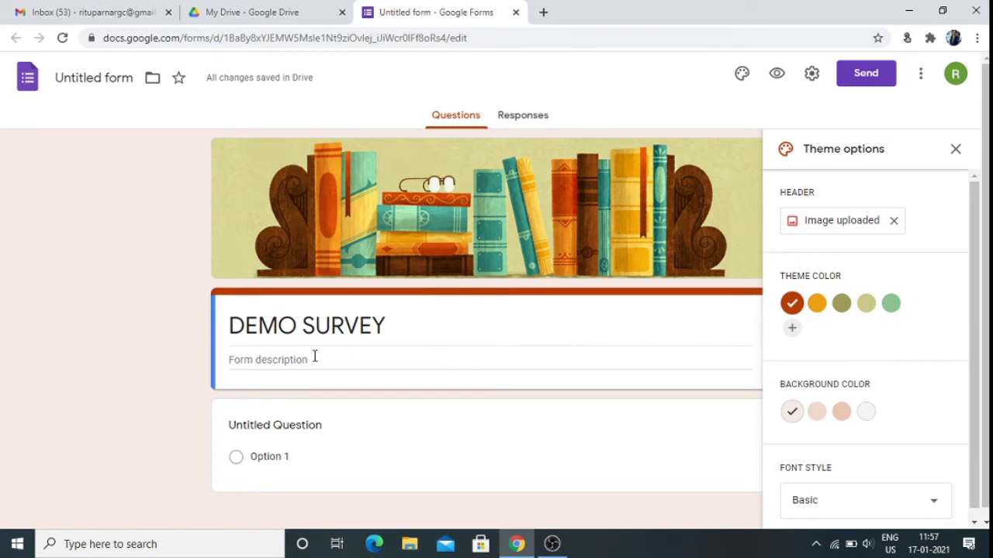
Step: Enter the form description "This survey is meant for educational purpose" and name the form file DEMO SURVEY after its title
{"action": "left_click", "coordinate": [272, 363]}
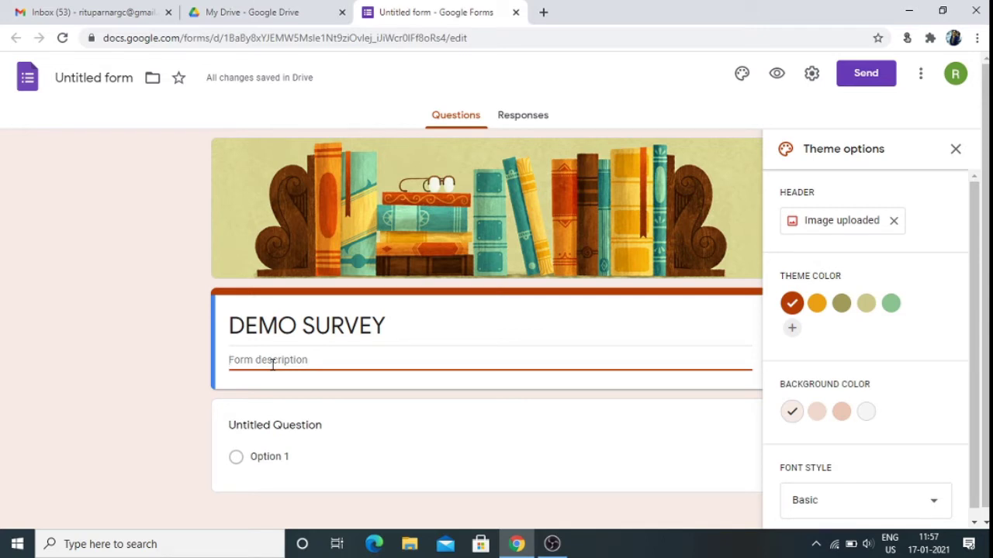
{"action": "type", "text": "Thi"}
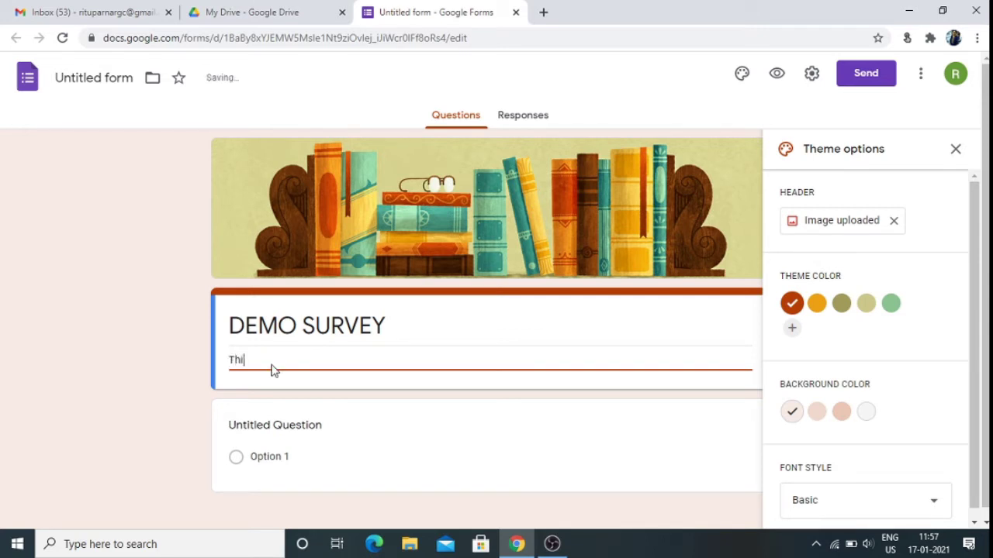
{"action": "type", "text": "s survey is meant for ed"}
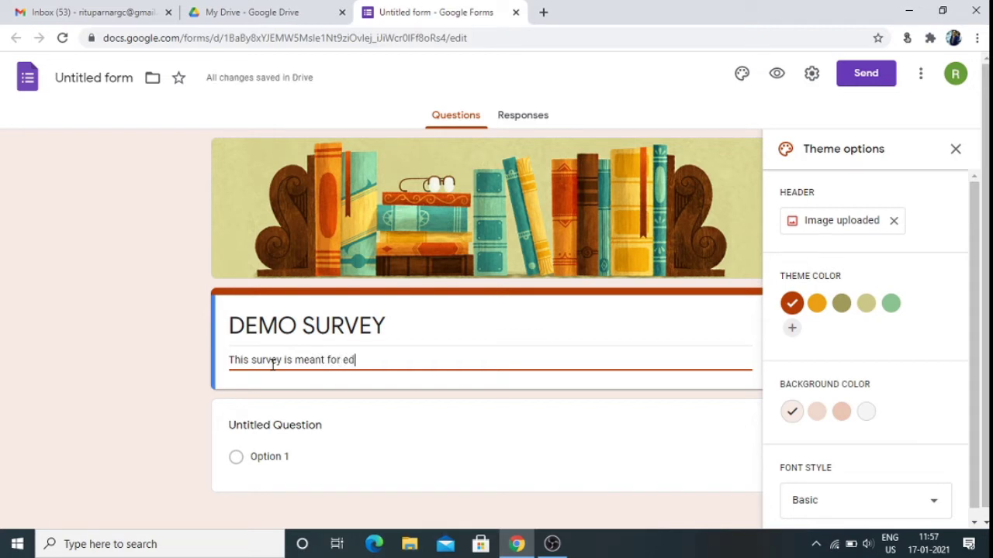
{"action": "type", "text": "ucational purpose"}
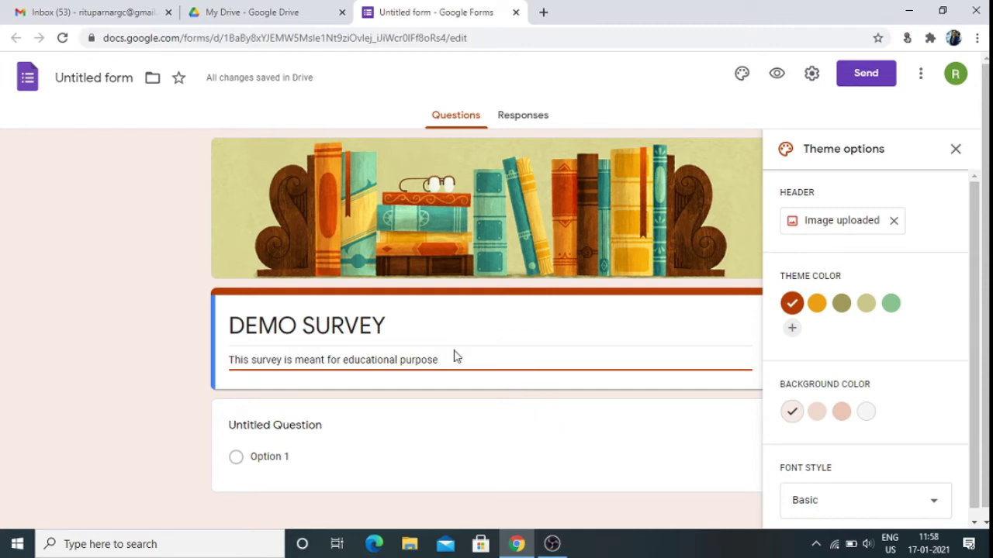
{"action": "left_click", "coordinate": [96, 79]}
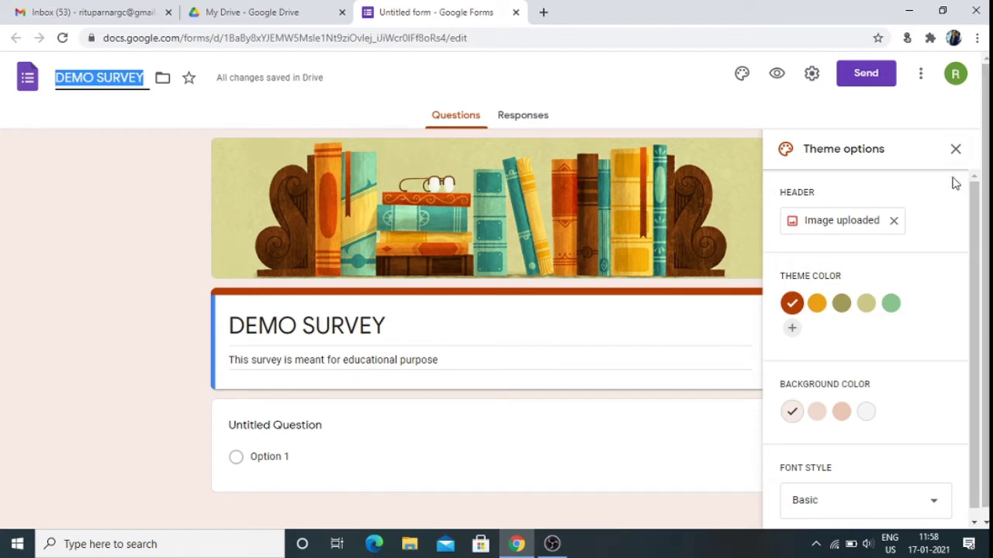
Step: Set the form's font style to Playful and its theme color to orange, and close the theme options
{"action": "scroll", "coordinate": [918, 376], "scroll_direction": "down", "scroll_amount": 1}
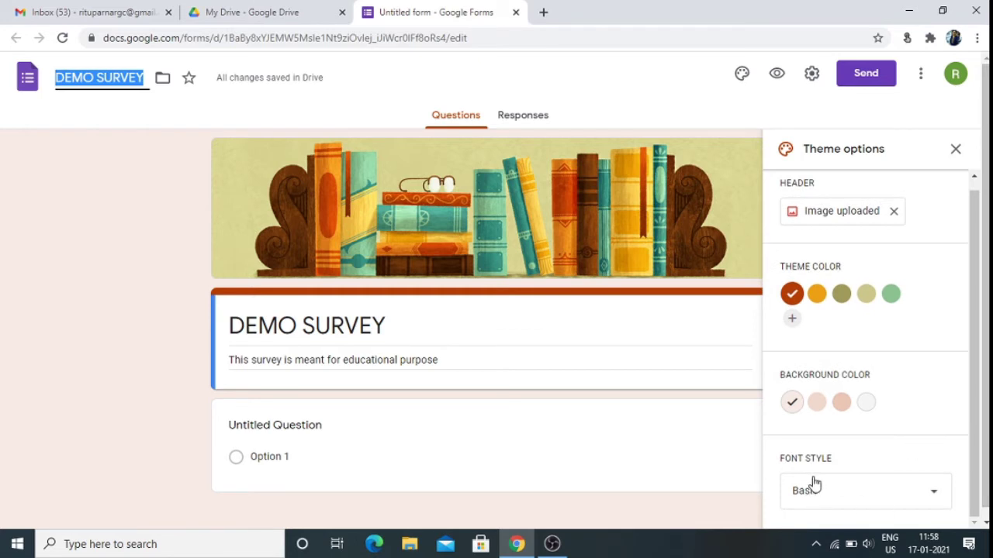
{"action": "left_click", "coordinate": [935, 497]}
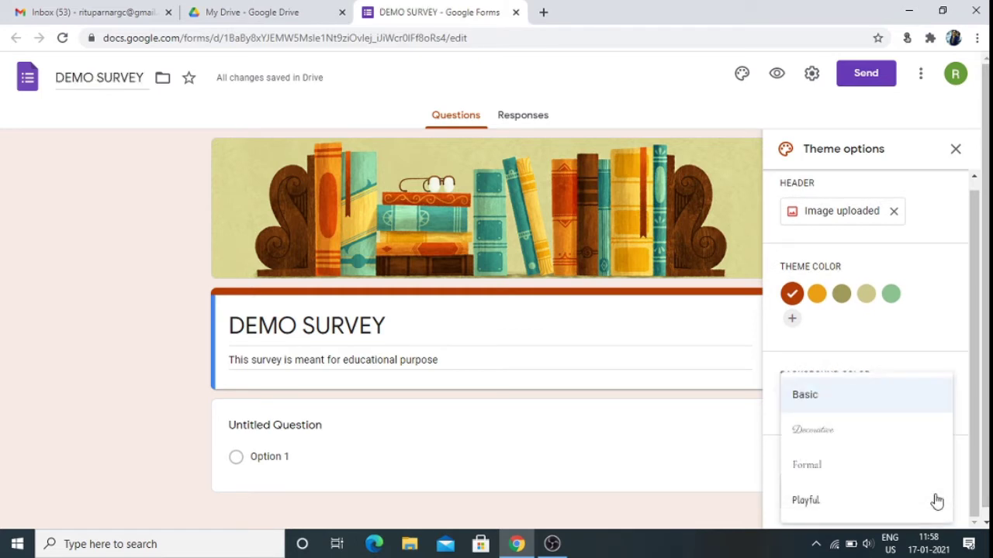
{"action": "left_click", "coordinate": [811, 504]}
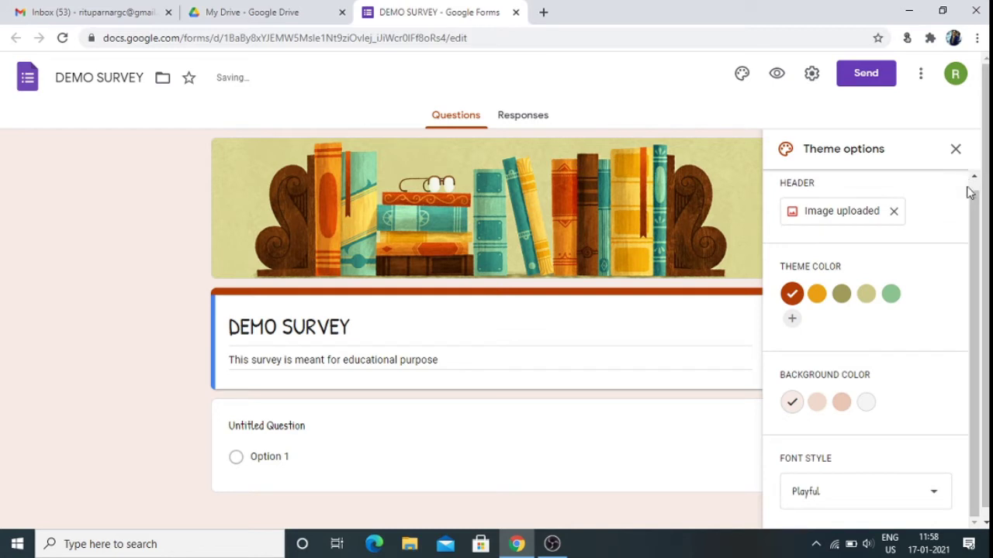
{"action": "left_click", "coordinate": [819, 298]}
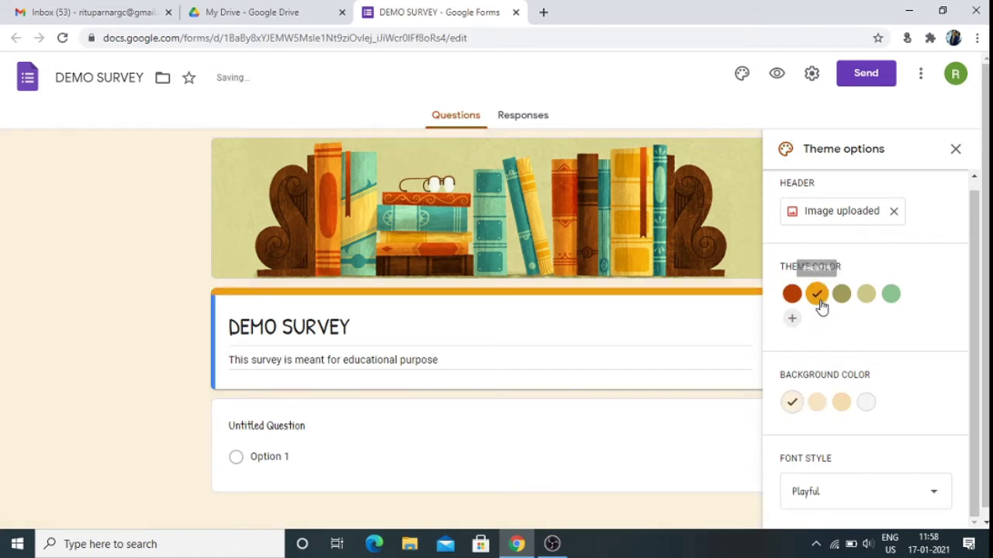
{"action": "left_click", "coordinate": [956, 151]}
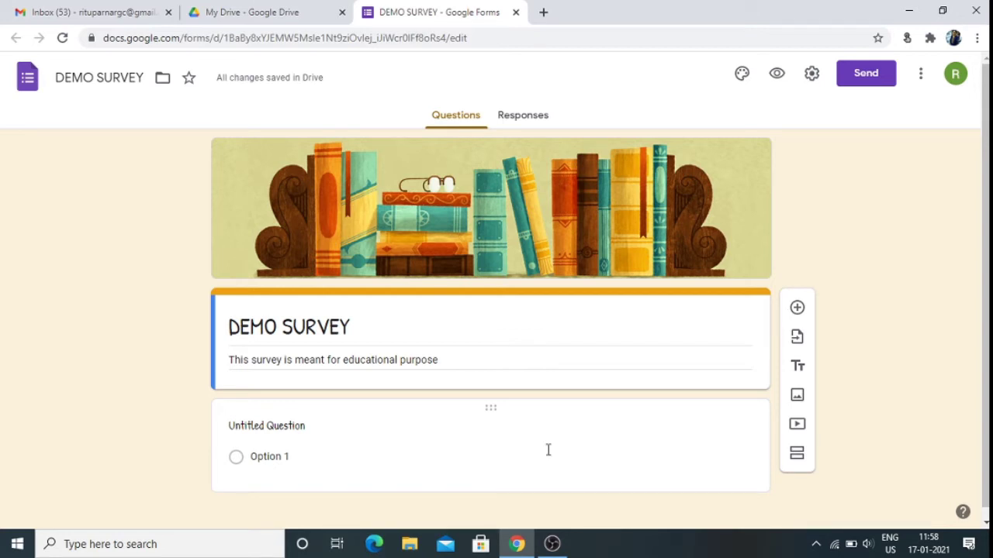
Step: Add a required short answer question titled "NAME OF THE STUDENT" directly below the form's title section
{"action": "left_click", "coordinate": [798, 309]}
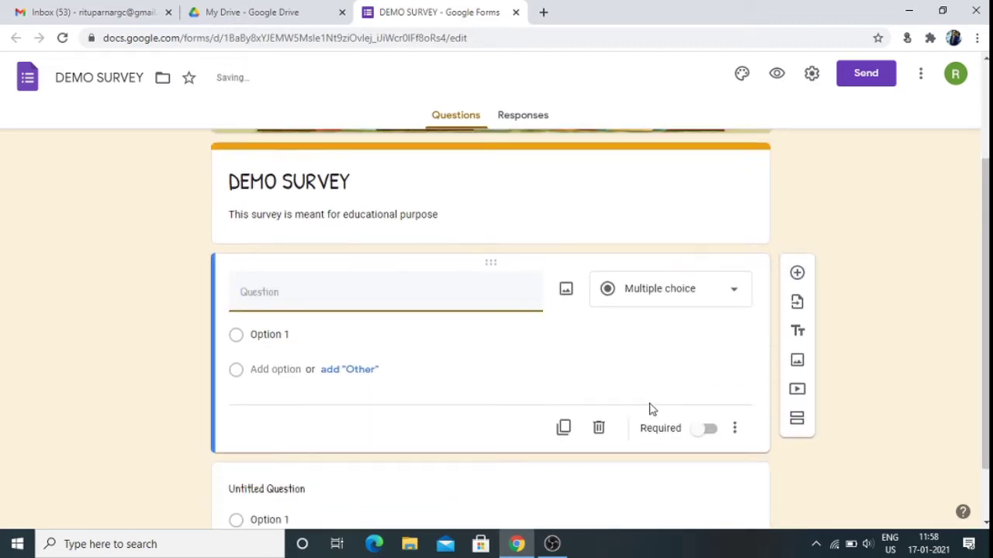
{"action": "left_click", "coordinate": [263, 295]}
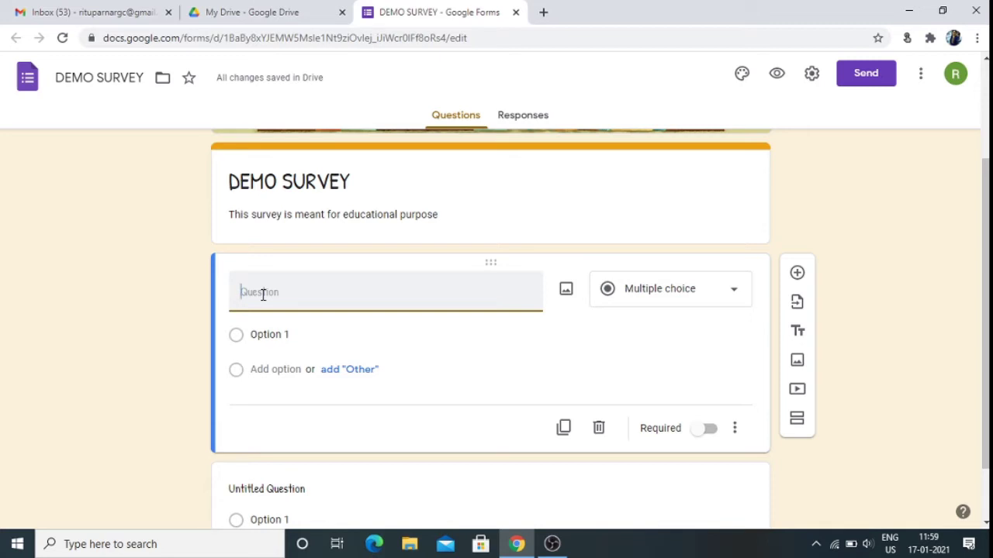
{"action": "type", "text": "NAME"}
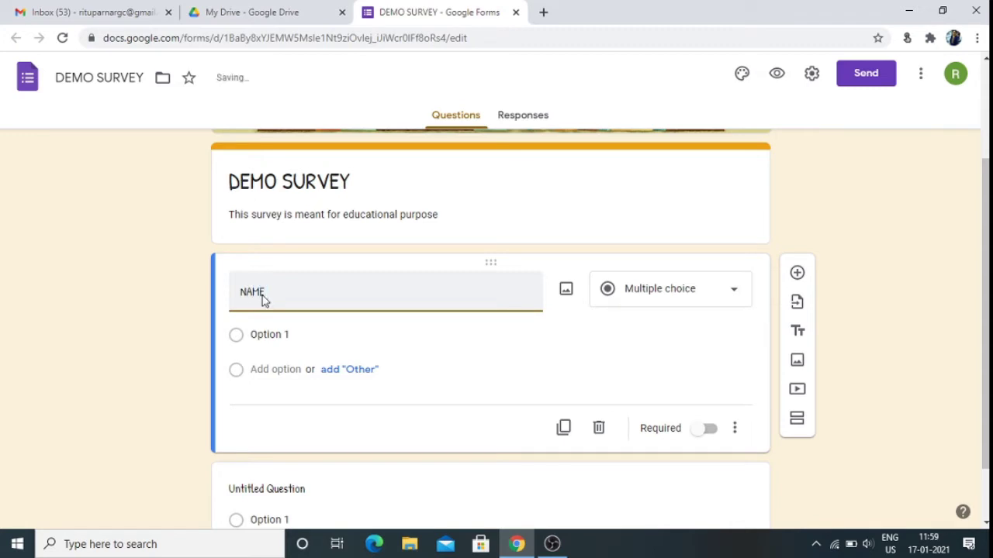
{"action": "type", "text": " OF THE STUDENT"}
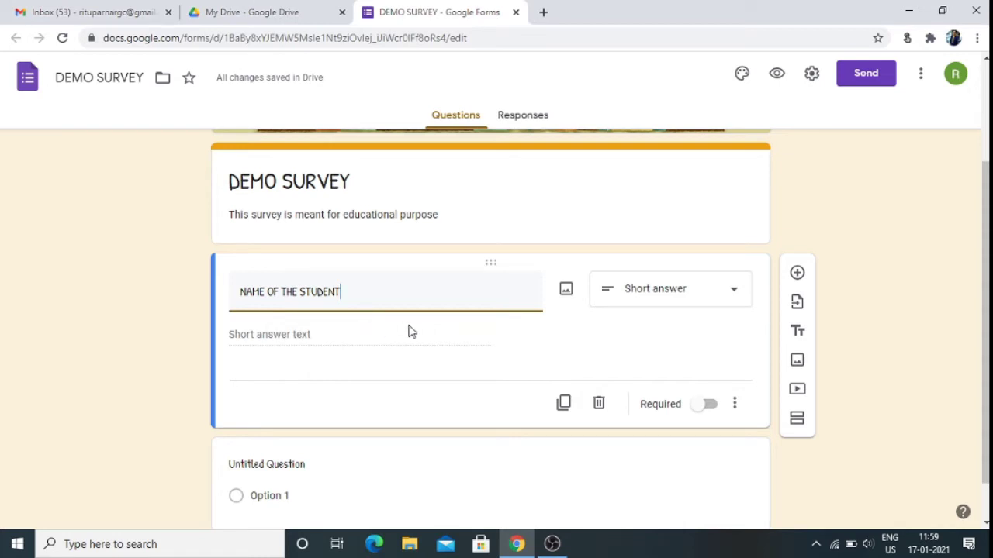
{"action": "left_click", "coordinate": [730, 299]}
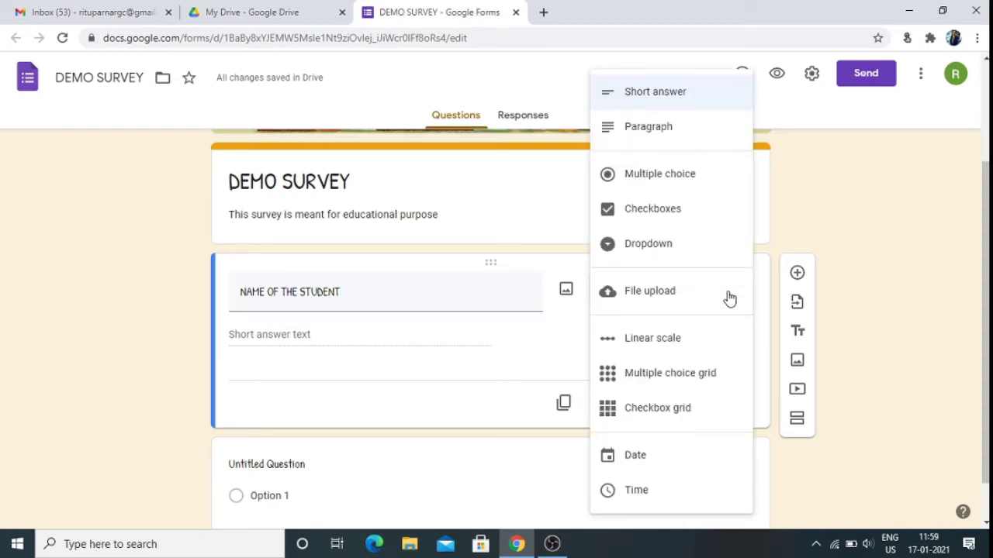
{"action": "left_click", "coordinate": [663, 95]}
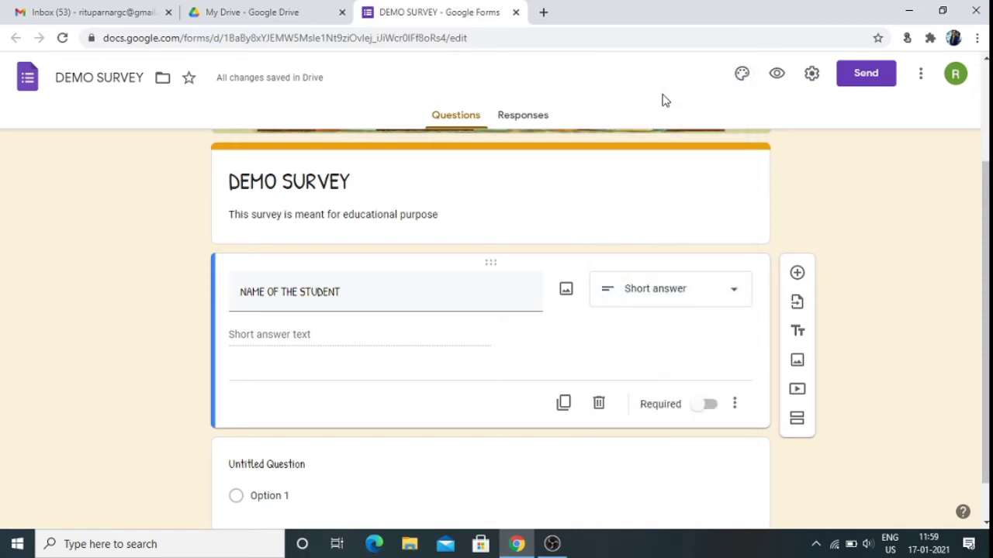
{"action": "left_click", "coordinate": [712, 409]}
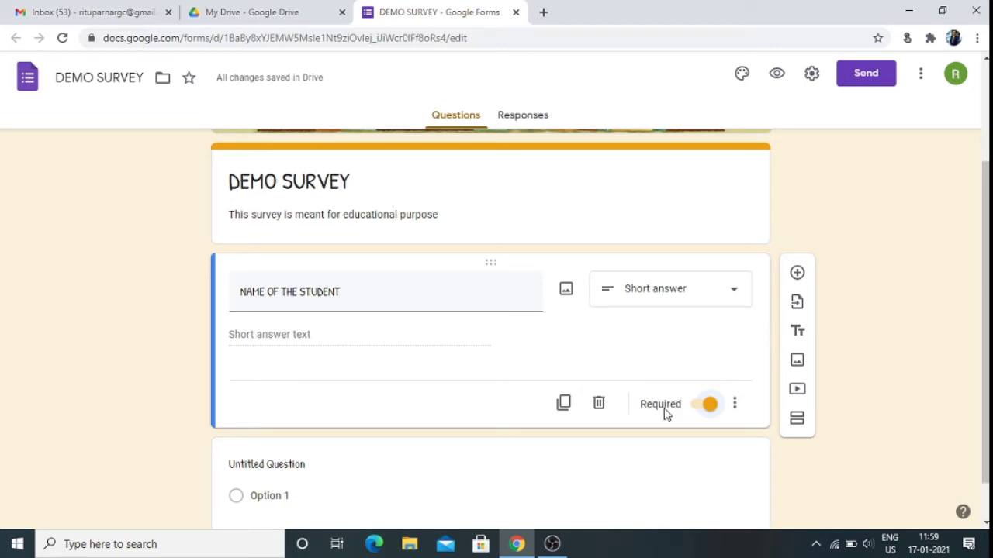
Step: Turn the untitled question below the student name into a required short answer question titled "ROLL NUMBER"
{"action": "scroll", "coordinate": [493, 420], "scroll_direction": "down", "scroll_amount": 1}
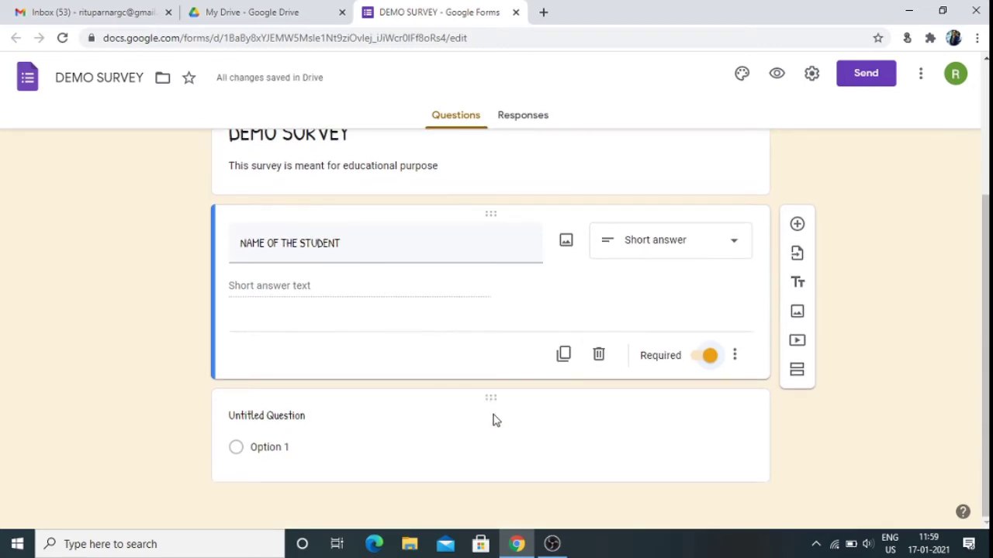
{"action": "left_click", "coordinate": [266, 416]}
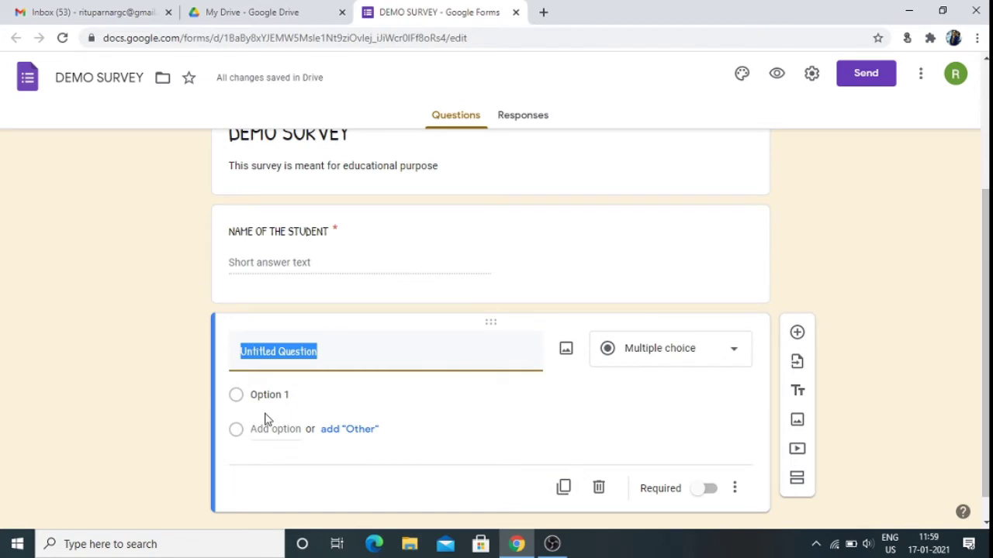
{"action": "type", "text": "R"}
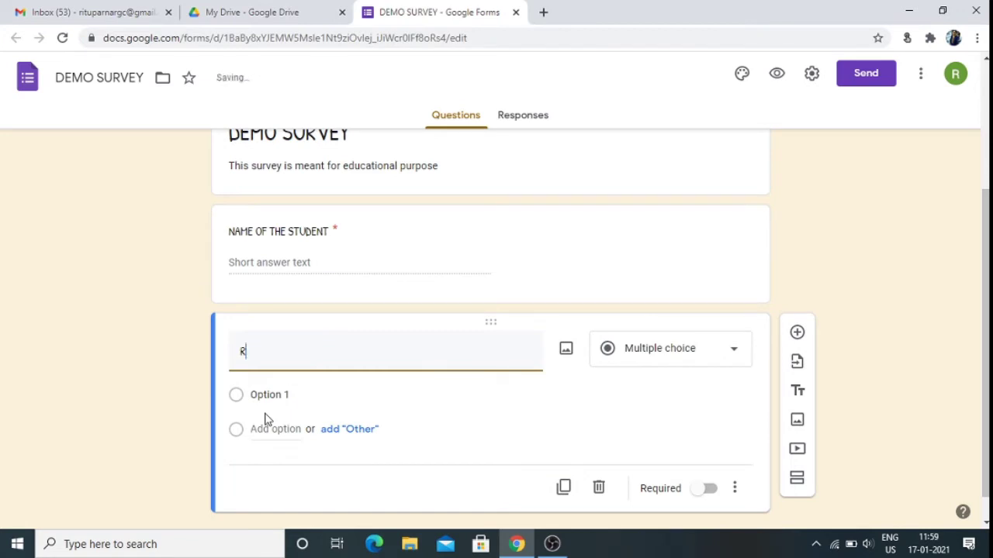
{"action": "type", "text": "IOLL NUM"}
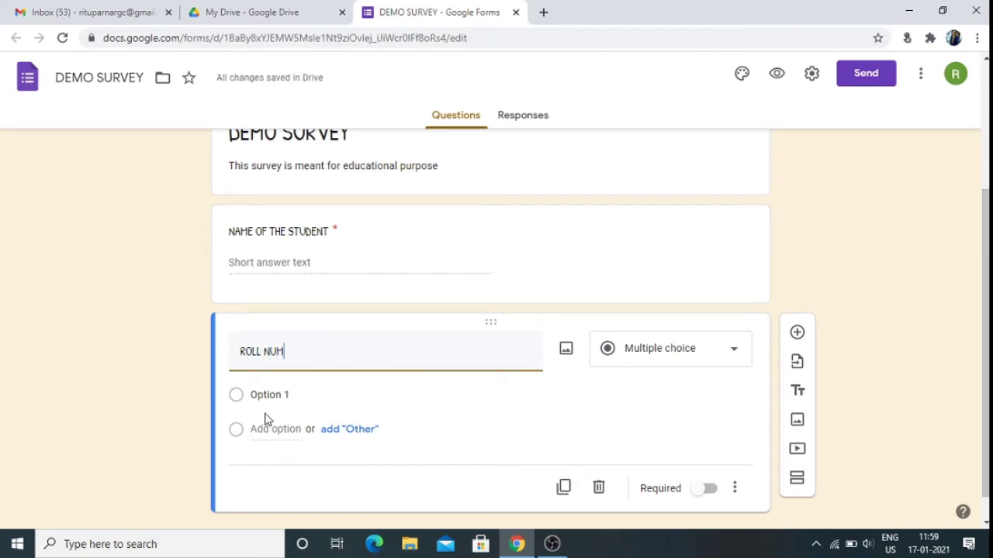
{"action": "type", "text": "BER"}
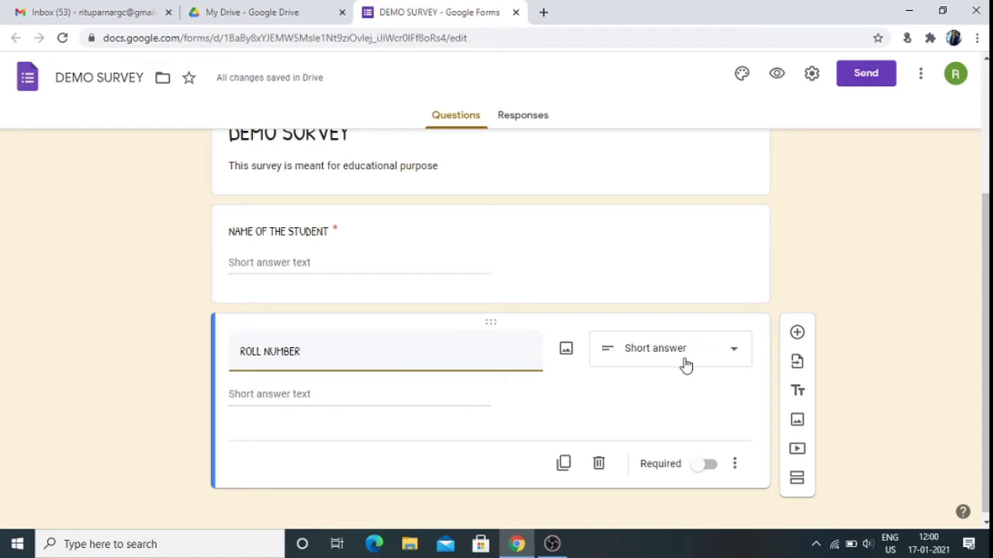
{"action": "left_click", "coordinate": [711, 465]}
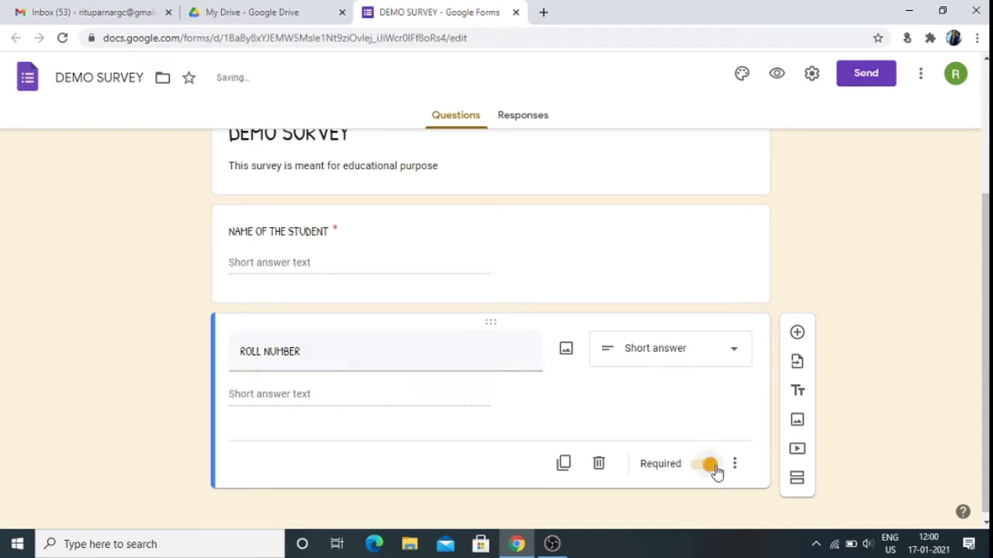
Step: Add a required short answer question titled "SUBJECT" below the roll number question
{"action": "left_click", "coordinate": [797, 328]}
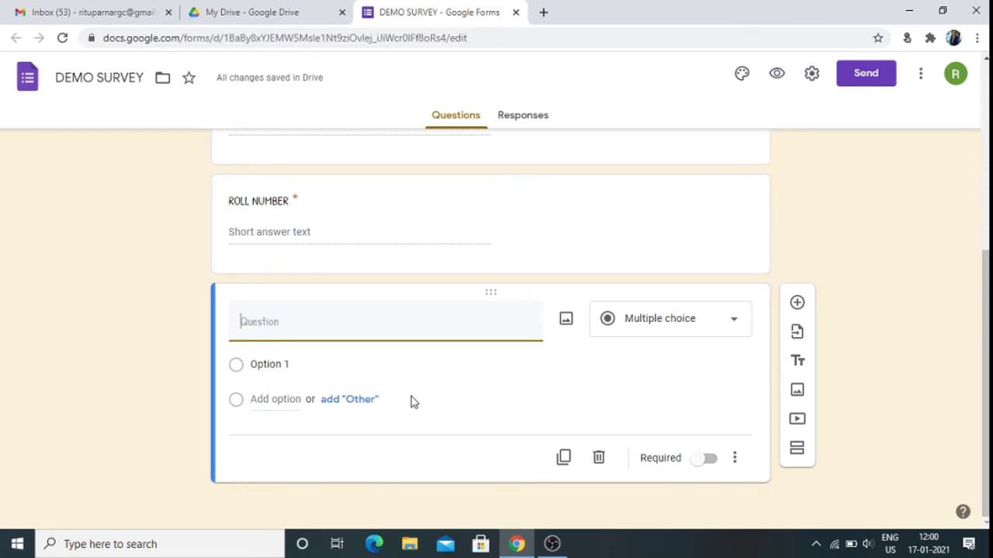
{"action": "type", "text": "SUBJECT"}
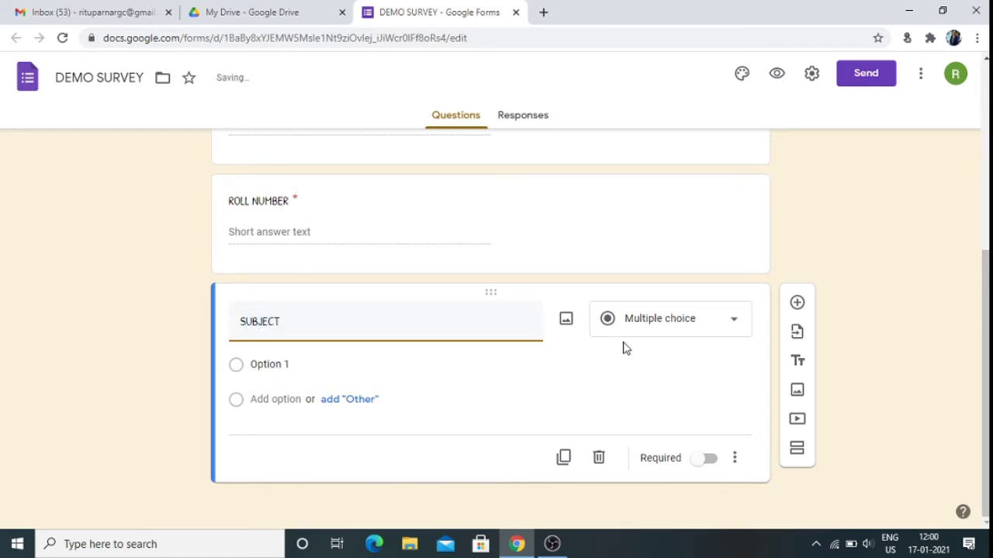
{"action": "left_click", "coordinate": [733, 326]}
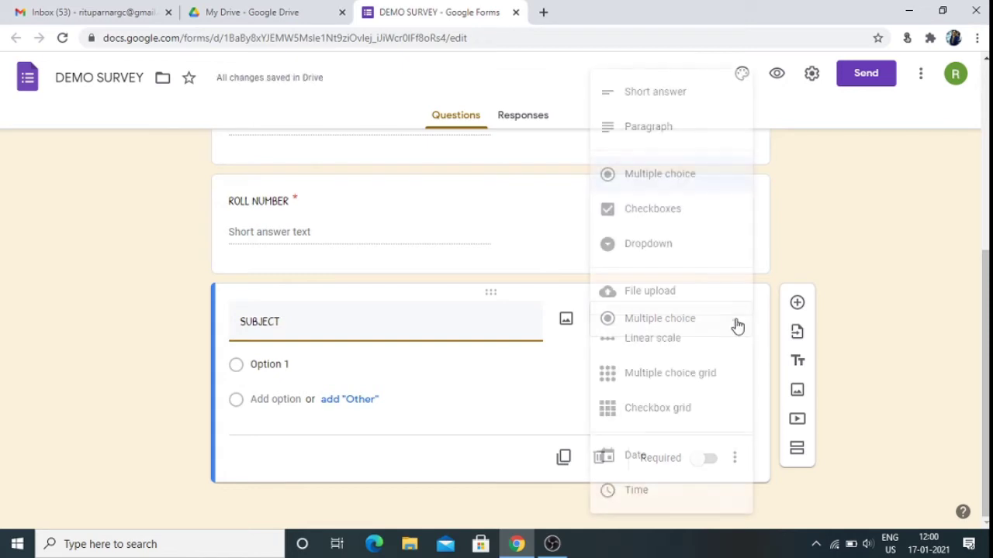
{"action": "left_click", "coordinate": [680, 93]}
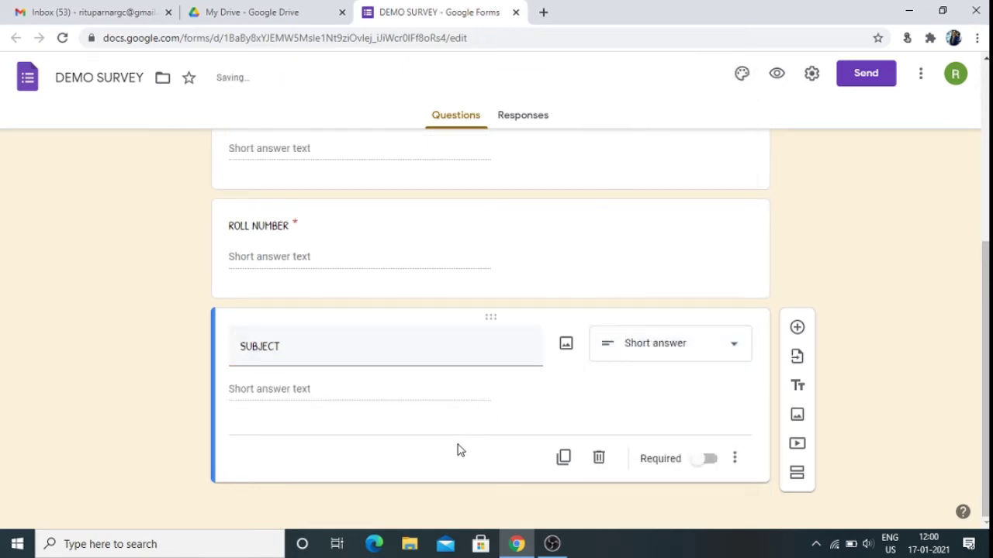
{"action": "left_click", "coordinate": [711, 461]}
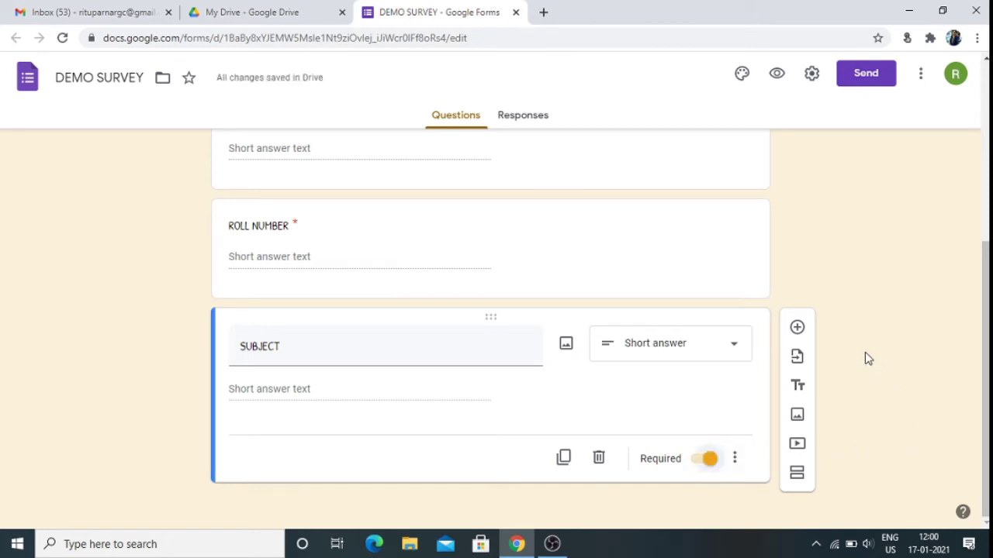
Step: Add a required short answer question titled "SEMESTER" below the subject question
{"action": "left_click", "coordinate": [799, 330]}
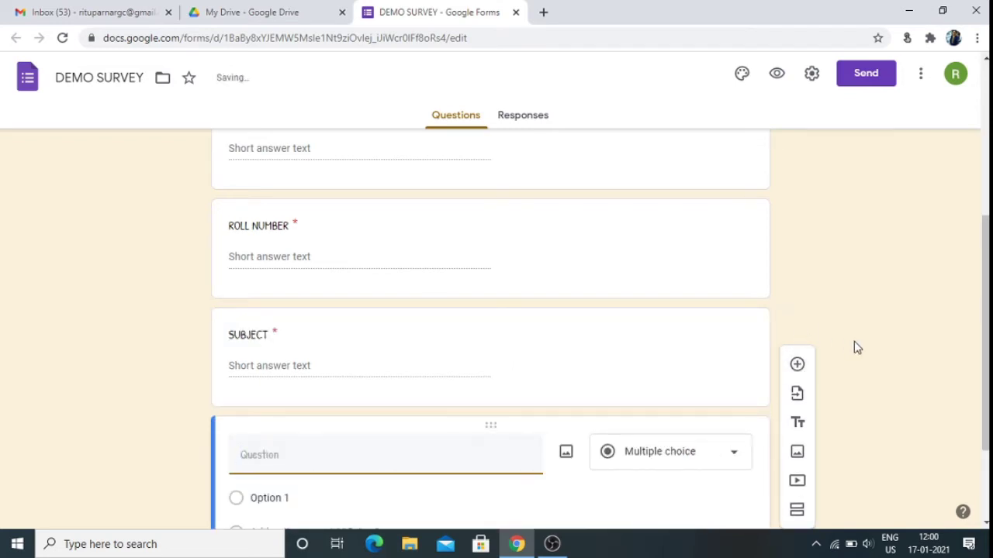
{"action": "scroll", "coordinate": [875, 355], "scroll_direction": "down", "scroll_amount": 1}
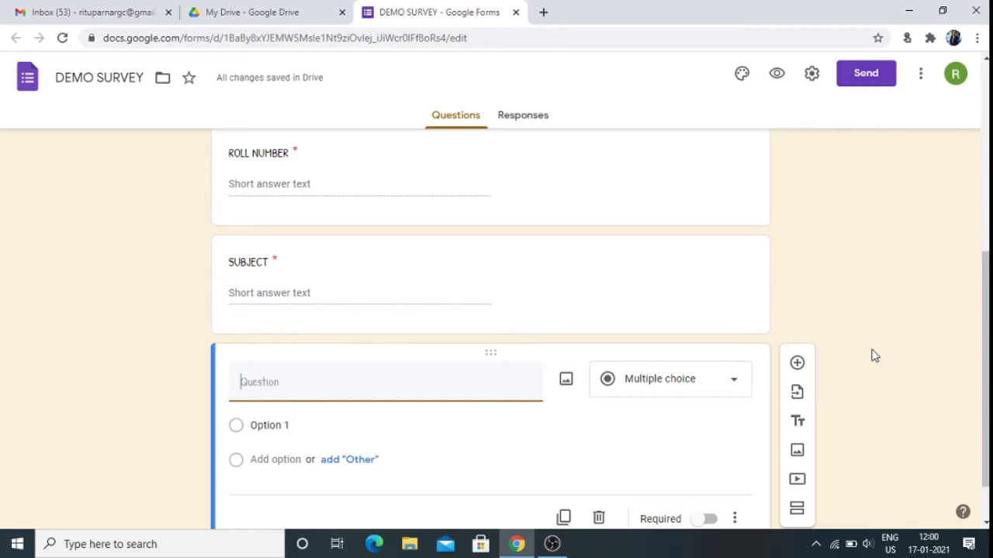
{"action": "type", "text": "SEMESTER"}
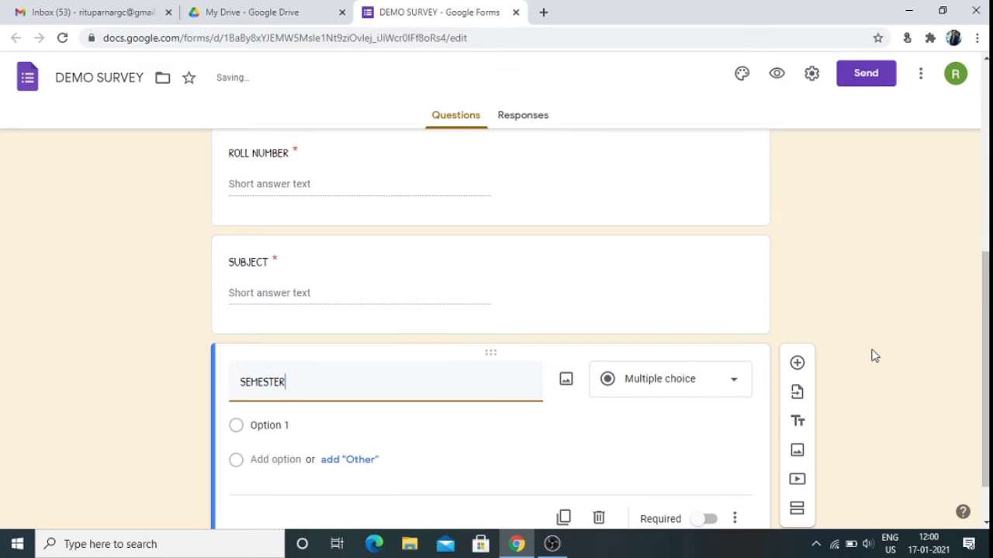
{"action": "left_click", "coordinate": [734, 378]}
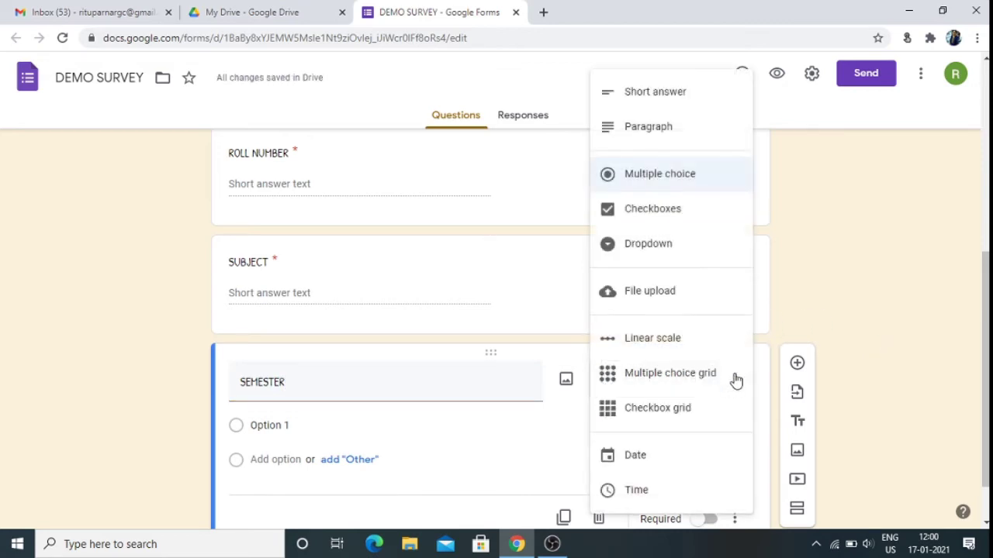
{"action": "left_click", "coordinate": [669, 99]}
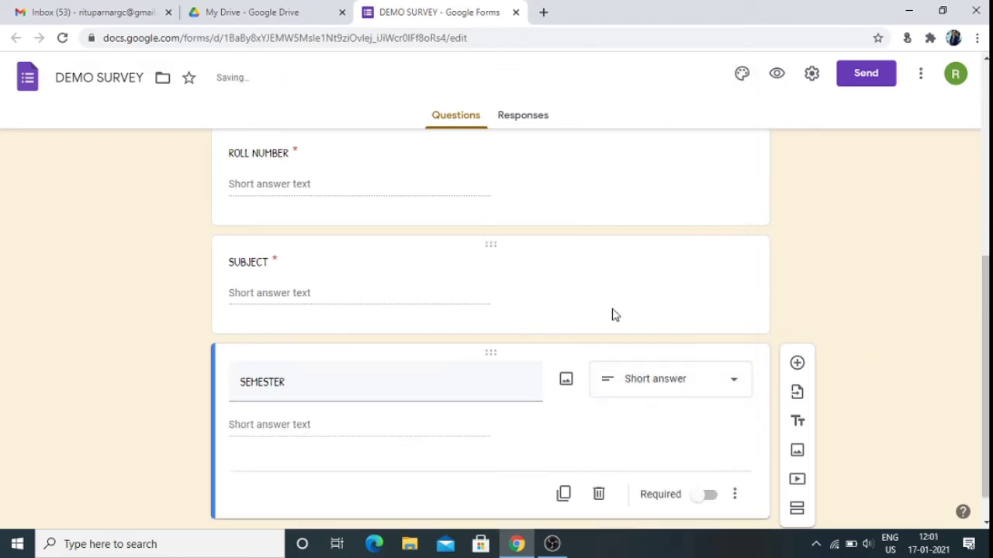
{"action": "scroll", "coordinate": [892, 388], "scroll_direction": "down", "scroll_amount": 1}
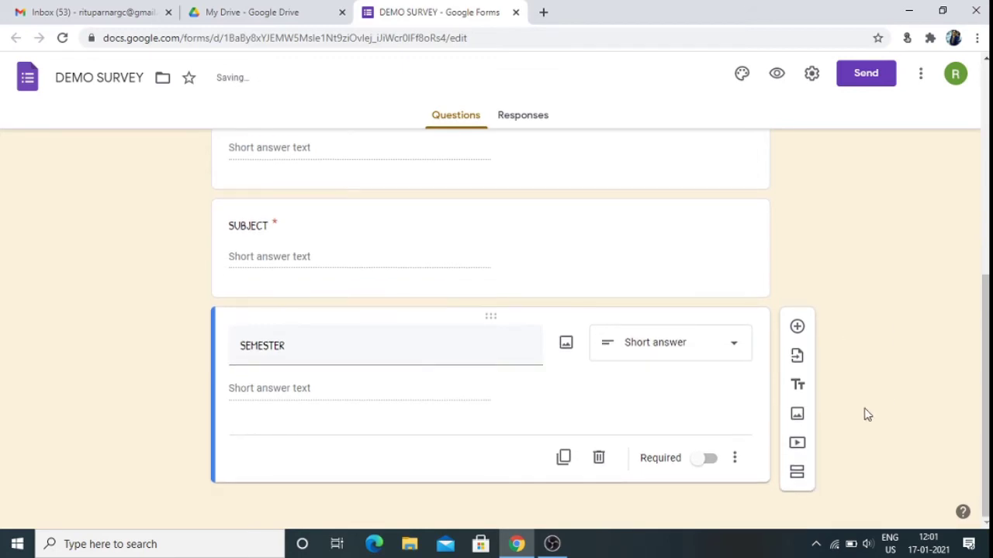
{"action": "left_click", "coordinate": [712, 461]}
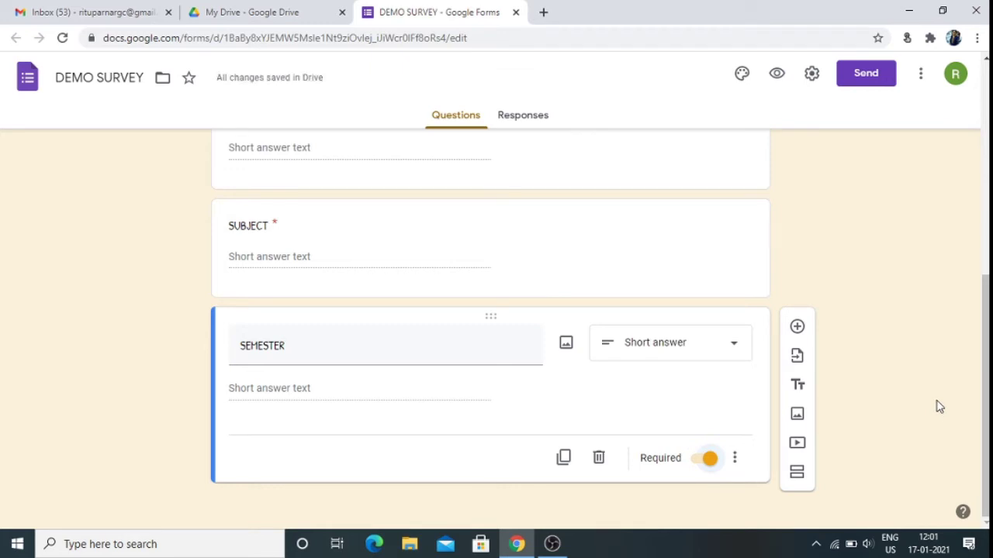
Step: Add a multiple choice question titled "THE DEGREE OF PROGRAM PURSUED" below the semester question
{"action": "scroll", "coordinate": [526, 309], "scroll_direction": "up", "scroll_amount": 3}
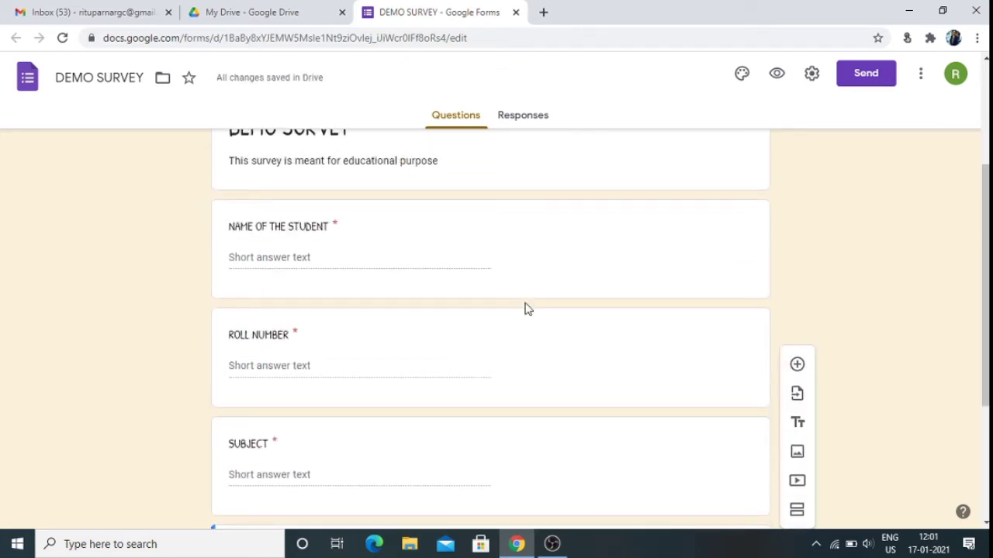
{"action": "scroll", "coordinate": [526, 309], "scroll_direction": "down", "scroll_amount": 3}
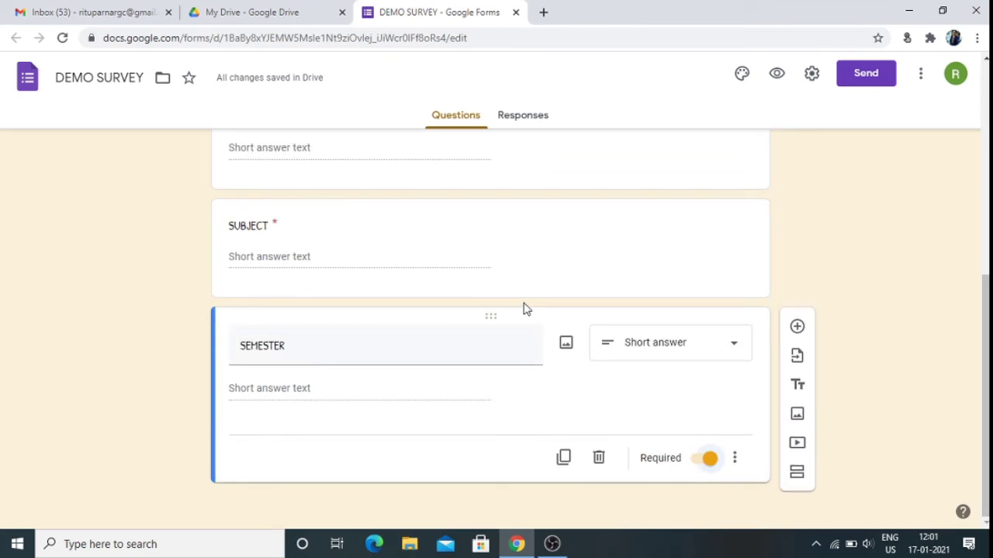
{"action": "left_click", "coordinate": [797, 329]}
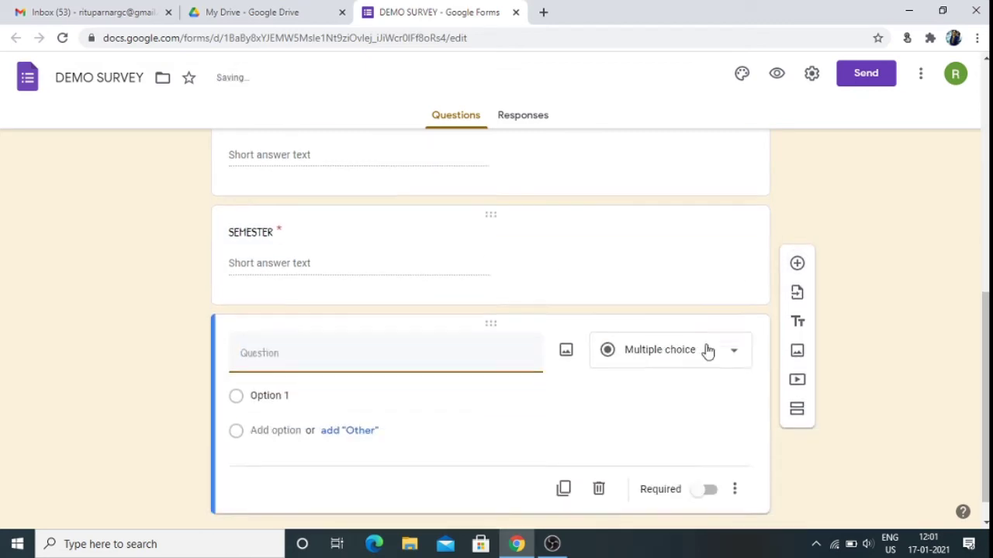
{"action": "left_click", "coordinate": [266, 324]}
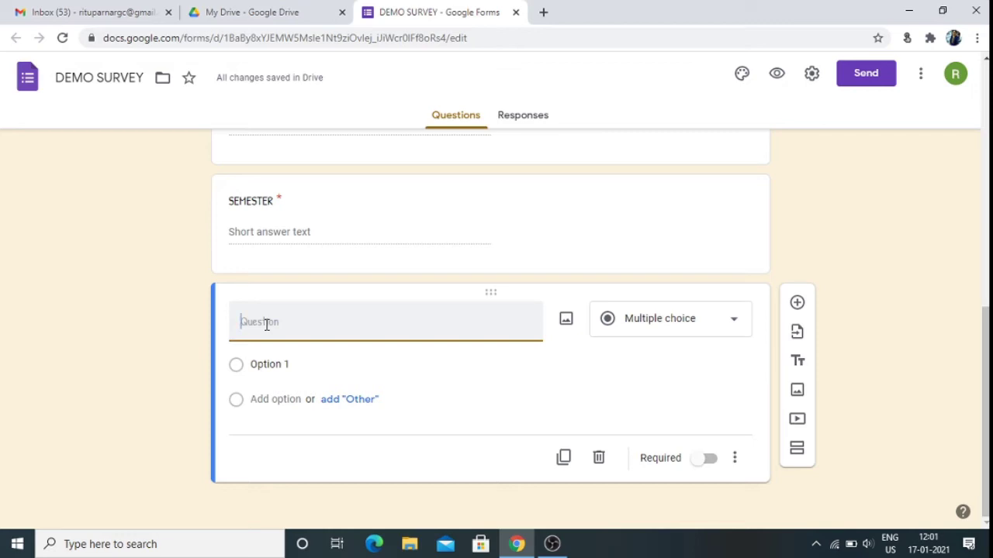
{"action": "type", "text": "THE"}
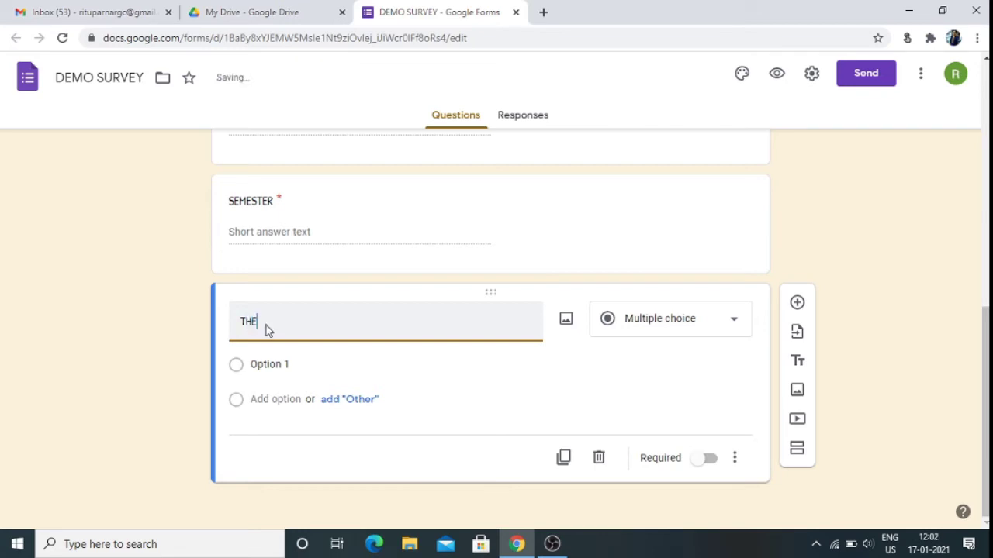
{"action": "type", "text": " DEGREE OF PROGRAM"}
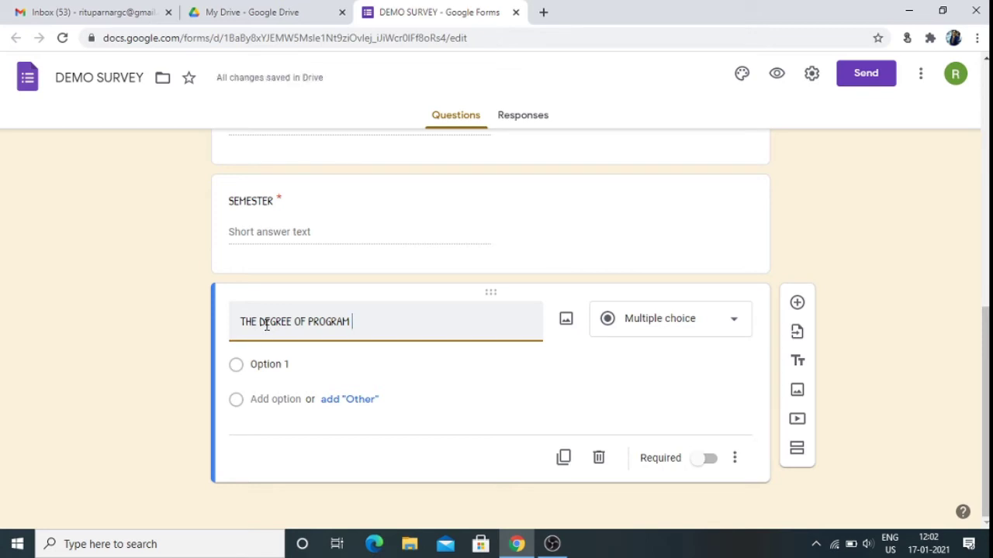
{"action": "type", "text": "PURSUED"}
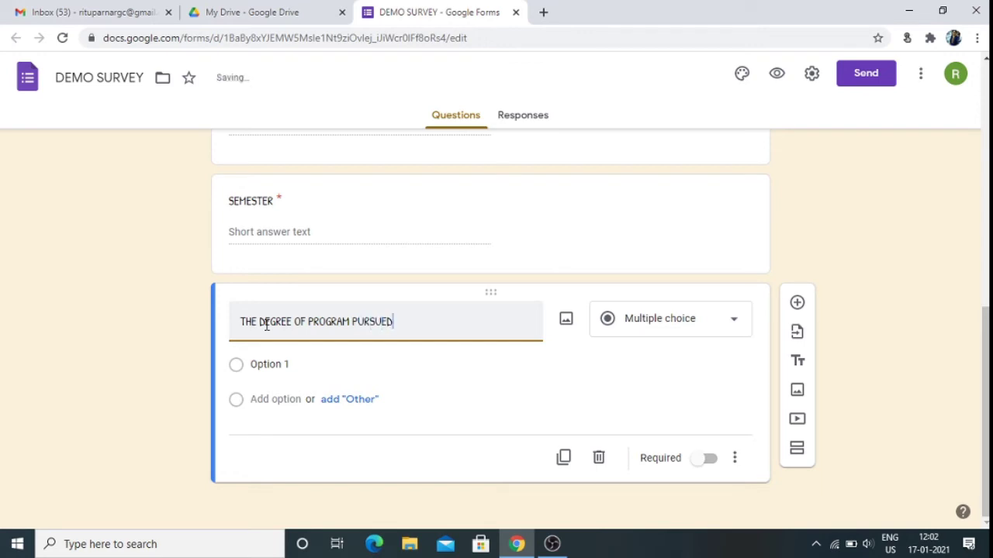
Step: Give the degree question the options HONOURS, PROGRAMME and MASTERS, and make it required
{"action": "left_click", "coordinate": [259, 369]}
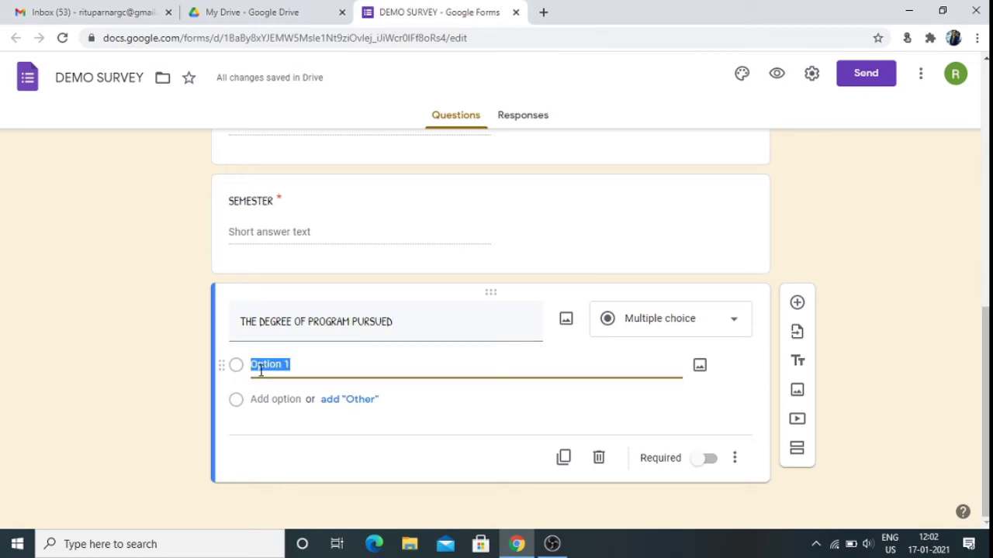
{"action": "type", "text": "HONOURS"}
{"action": "left_click", "coordinate": [260, 402]}
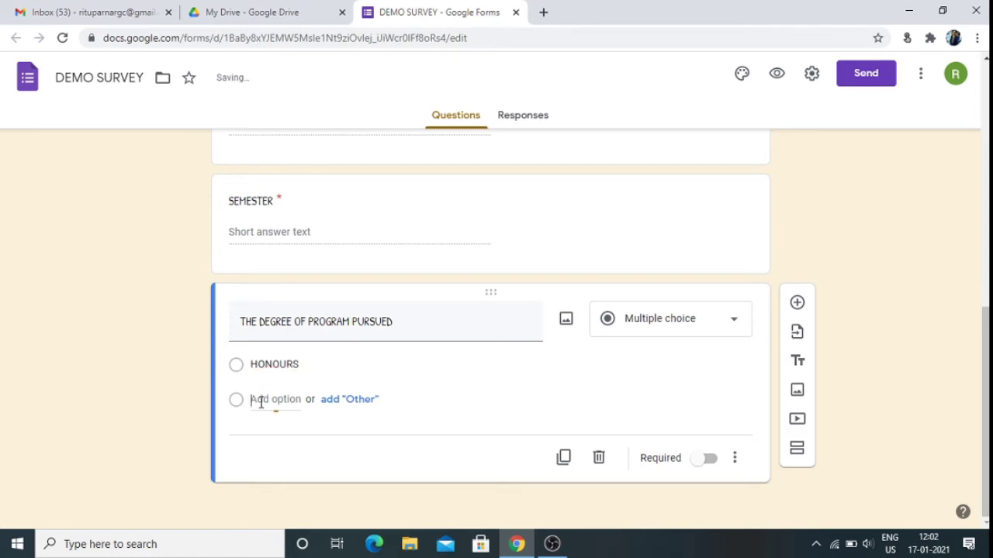
{"action": "type", "text": "PRO"}
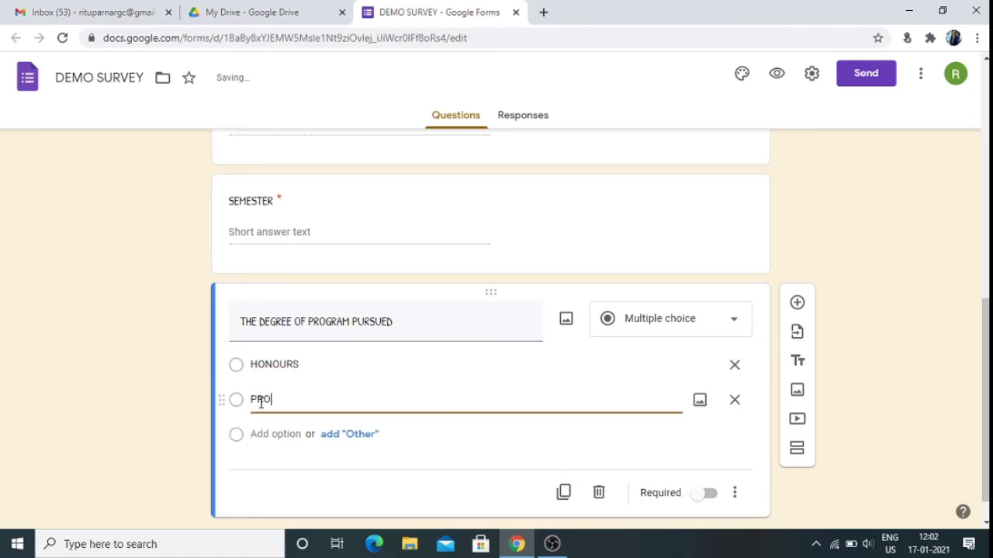
{"action": "type", "text": "GRAMME"}
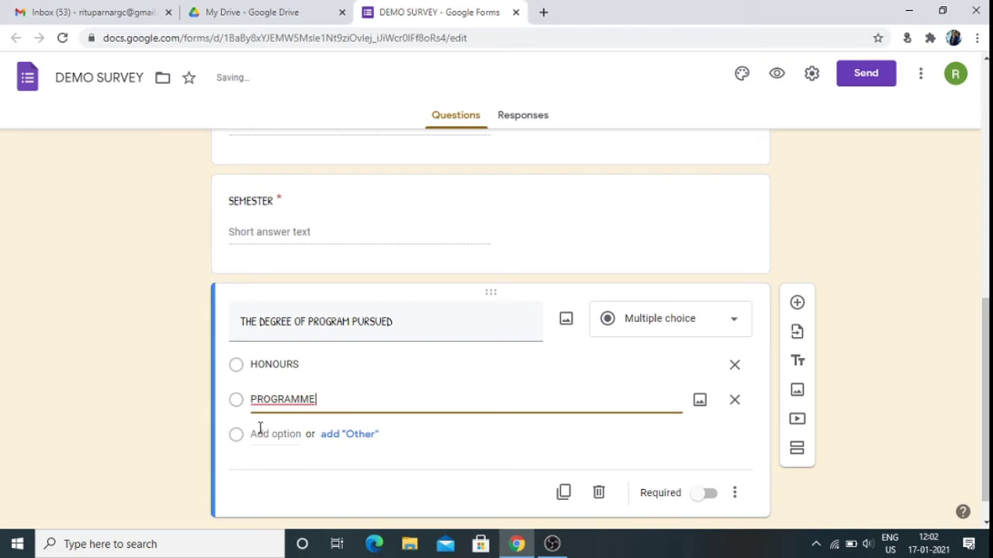
{"action": "left_click", "coordinate": [263, 435]}
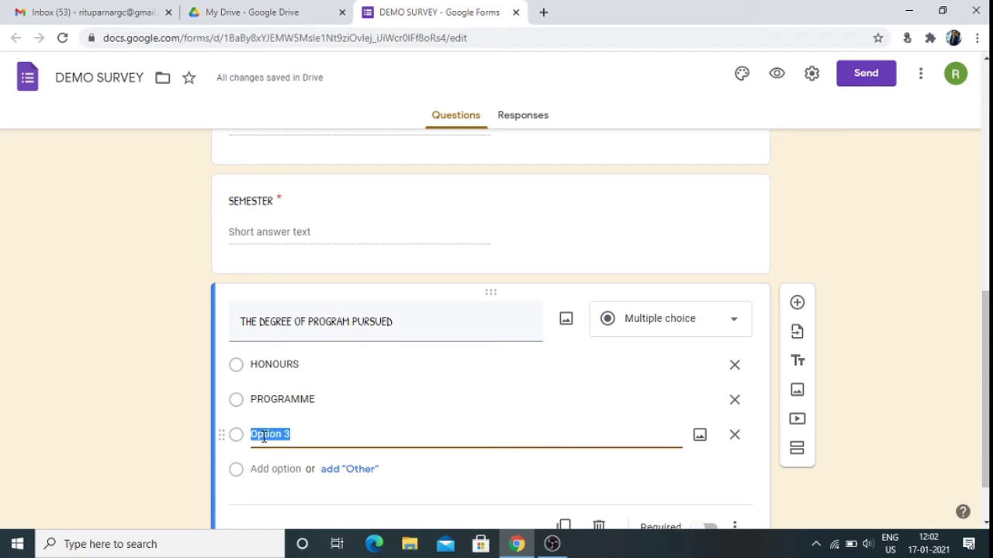
{"action": "type", "text": "MAS"}
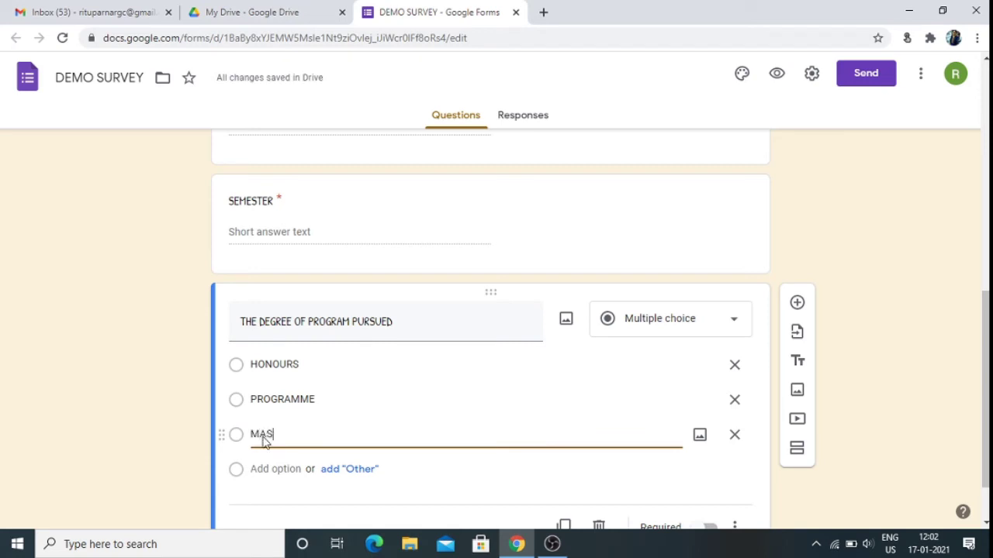
{"action": "type", "text": "TERS"}
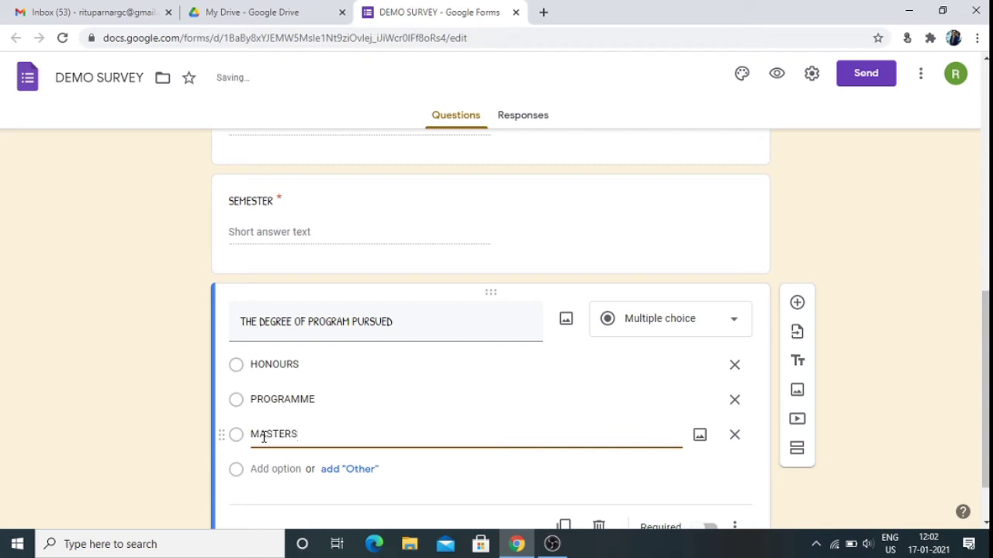
{"action": "scroll", "coordinate": [432, 396], "scroll_direction": "down", "scroll_amount": 1}
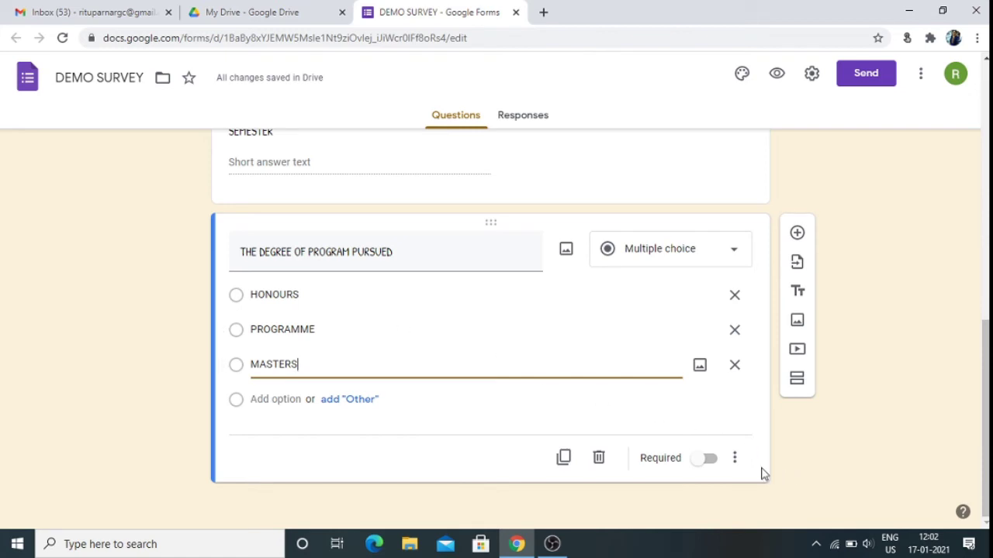
{"action": "left_click", "coordinate": [714, 467]}
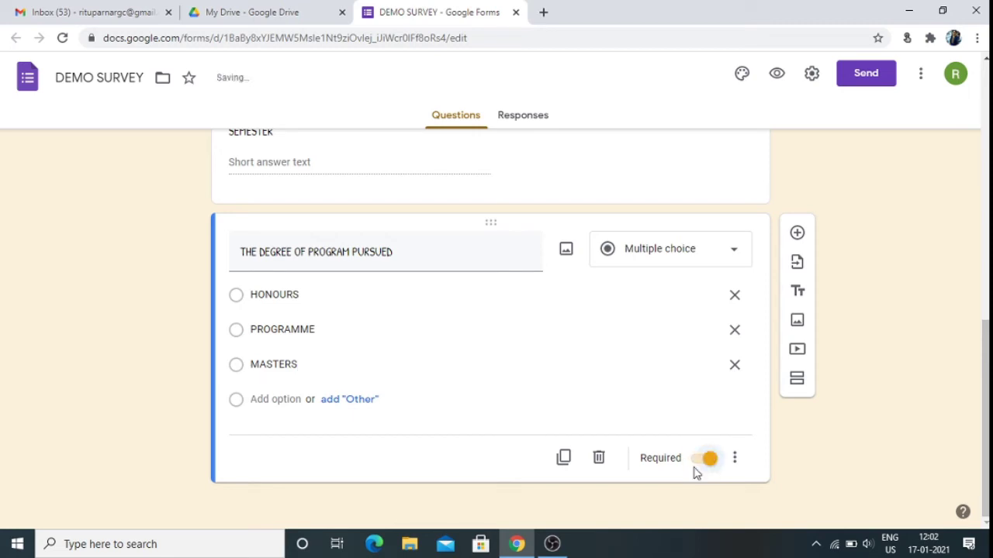
{"action": "scroll", "coordinate": [919, 377], "scroll_direction": "up", "scroll_amount": 8}
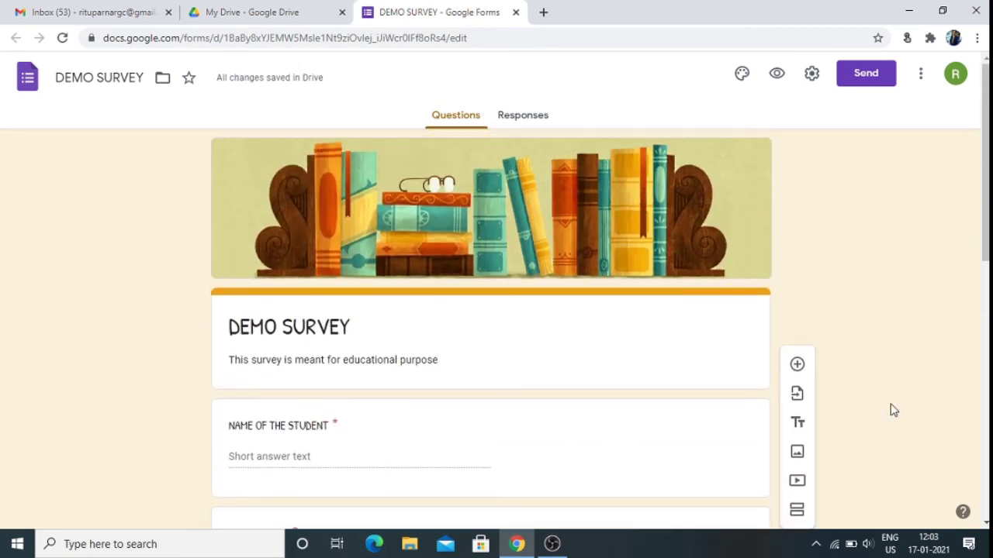
Step: Turn on collecting email addresses in the general settings of the survey form
{"action": "scroll", "coordinate": [903, 406], "scroll_direction": "down", "scroll_amount": 2}
{"action": "scroll", "coordinate": [904, 407], "scroll_direction": "down", "scroll_amount": 1}
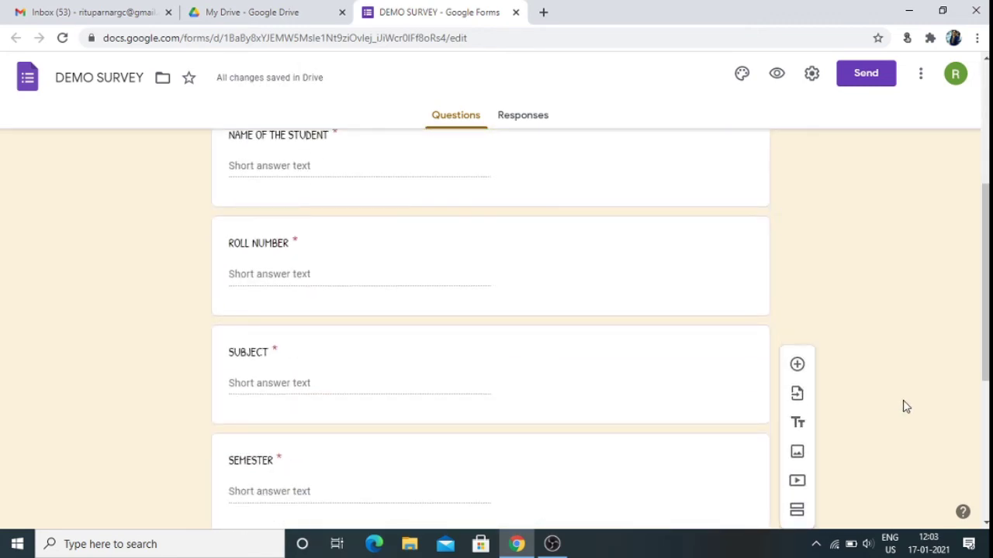
{"action": "scroll", "coordinate": [904, 406], "scroll_direction": "up", "scroll_amount": 1}
{"action": "scroll", "coordinate": [904, 407], "scroll_direction": "down", "scroll_amount": 4}
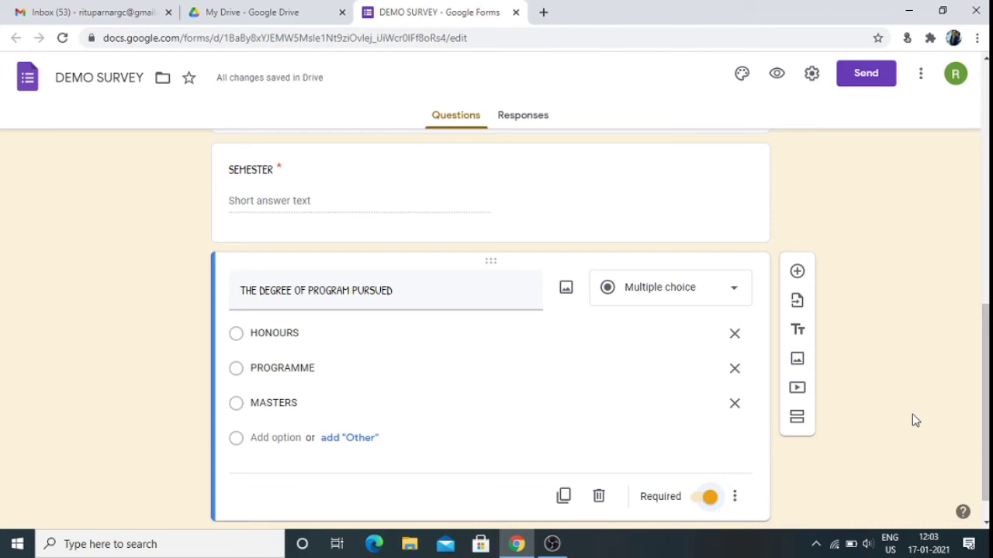
{"action": "scroll", "coordinate": [913, 420], "scroll_direction": "up", "scroll_amount": 8}
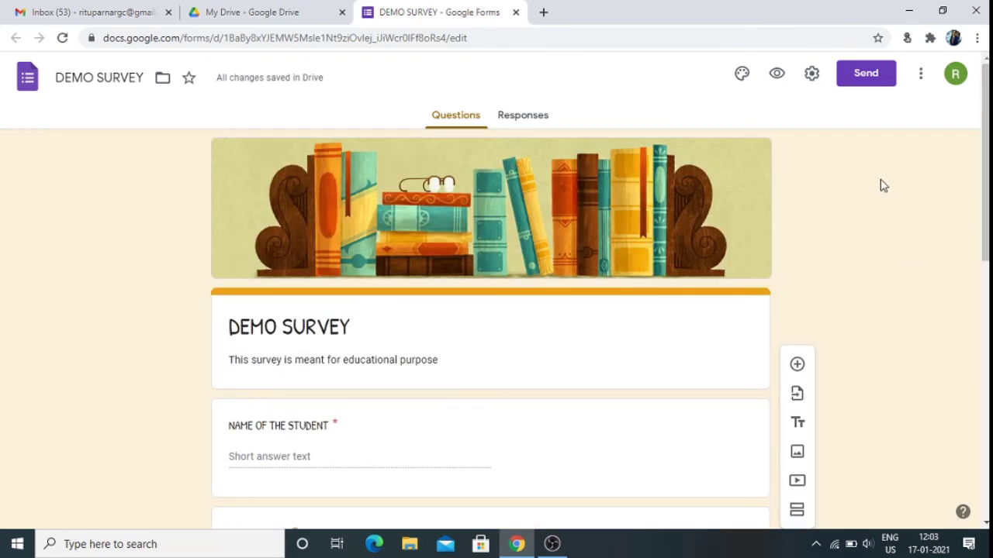
{"action": "left_click", "coordinate": [811, 77]}
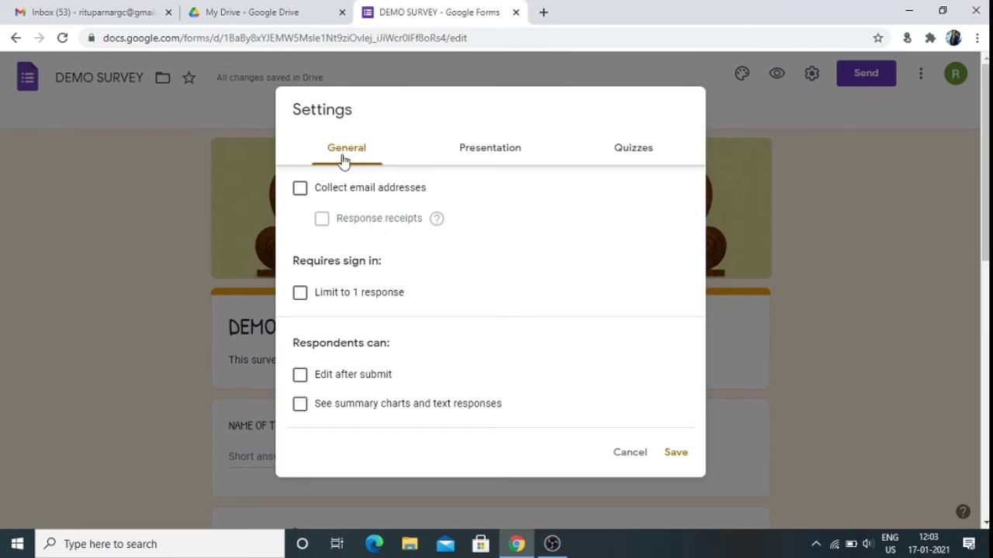
{"action": "left_click", "coordinate": [301, 191]}
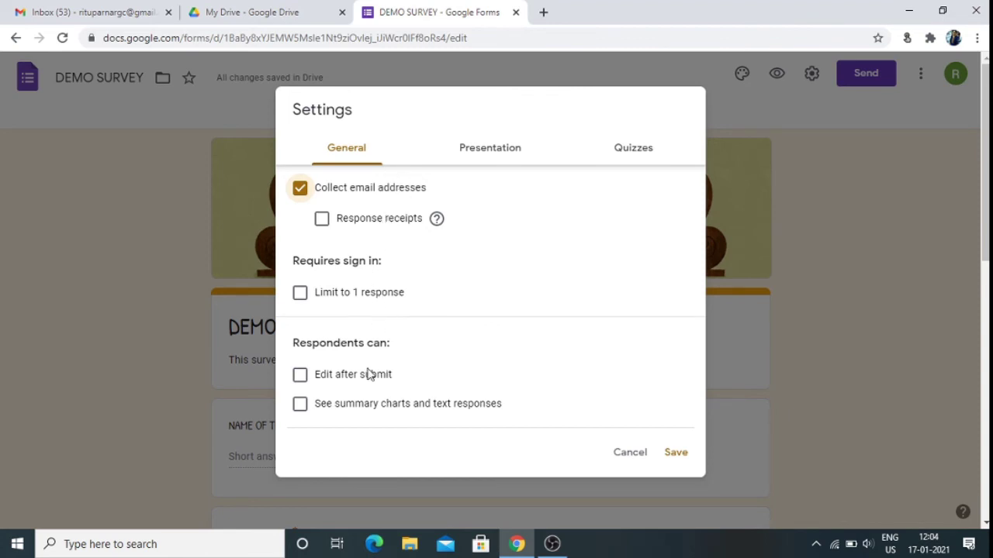
Step: Disable the link to submit another response, set the confirmation message to "THANKS FOR PARTICIPATION IN THE SURVEY", and save the settings
{"action": "left_click", "coordinate": [488, 155]}
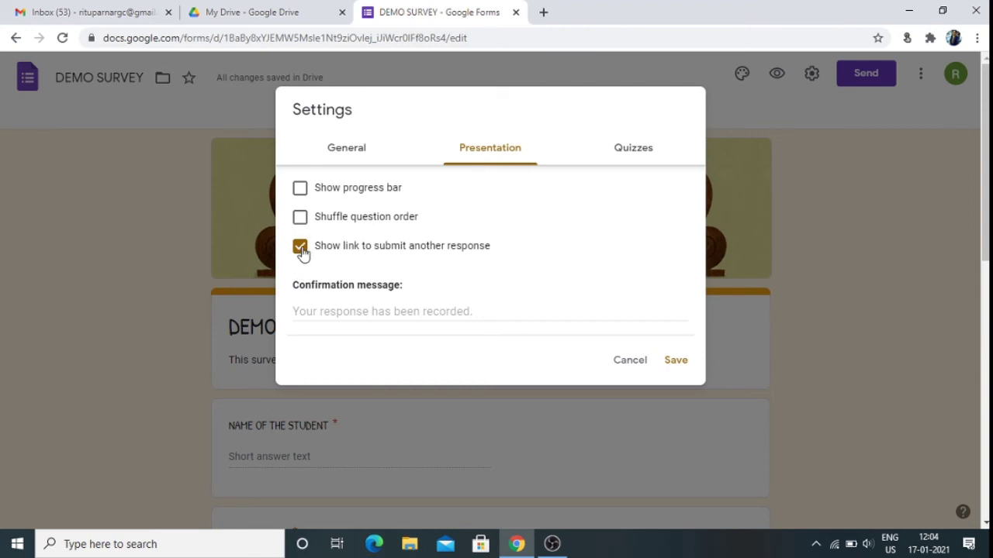
{"action": "left_click", "coordinate": [300, 247]}
{"action": "left_click", "coordinate": [341, 314]}
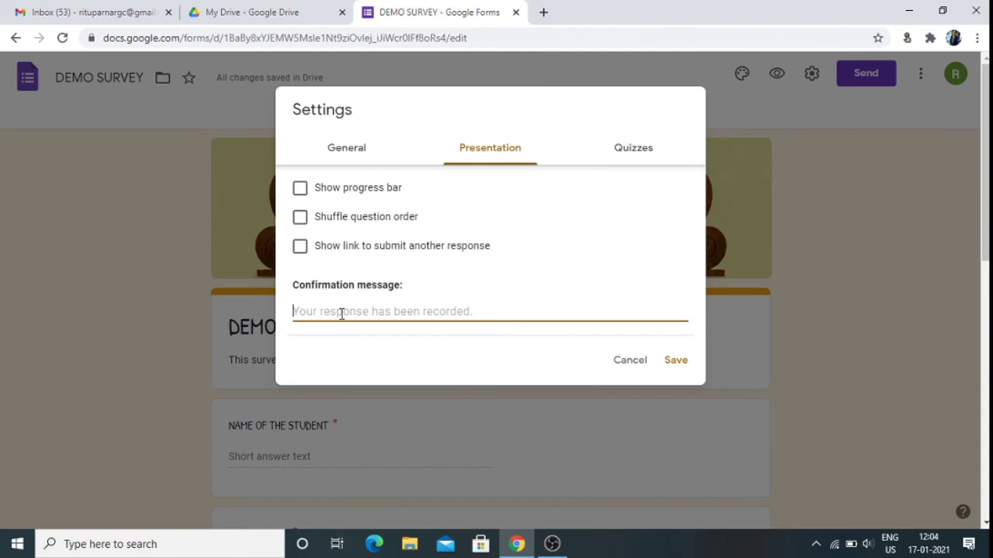
{"action": "type", "text": "TH"}
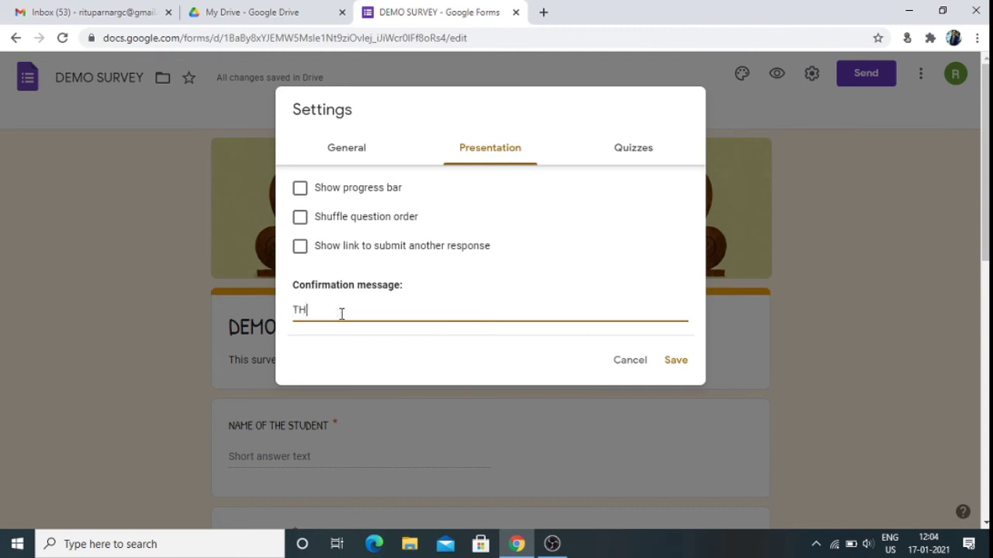
{"action": "type", "text": "ANKS FOR PARTICIPATION"}
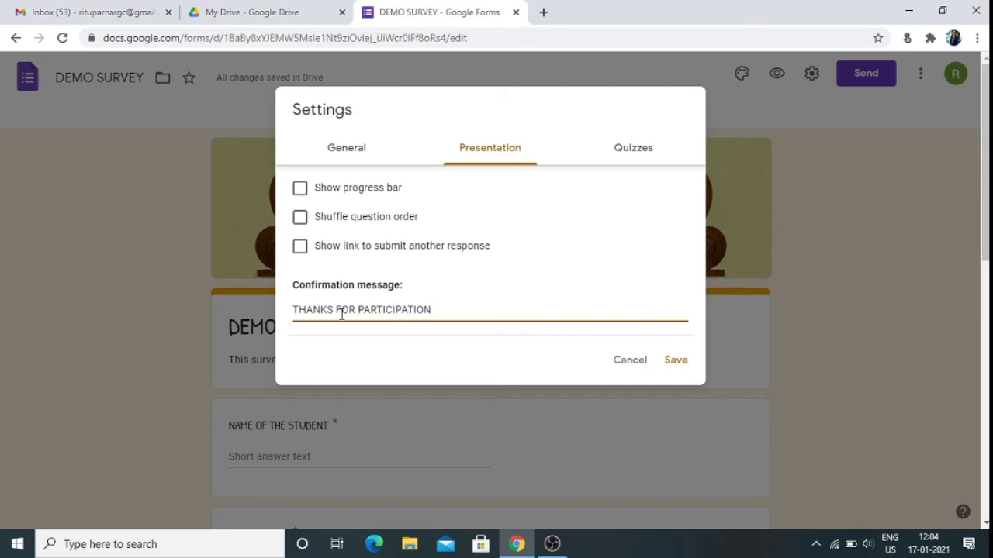
{"action": "type", "text": " IN THE SURVEY"}
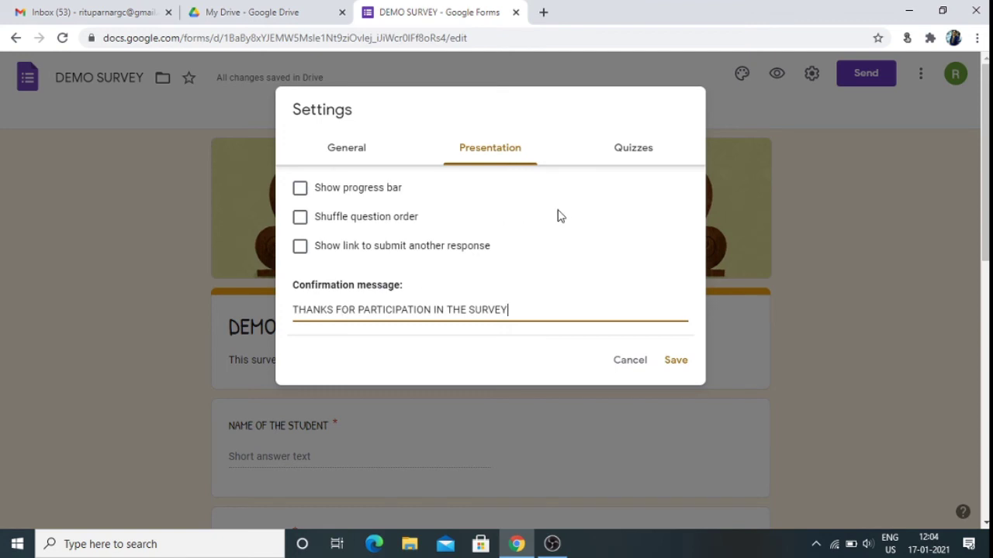
{"action": "left_click", "coordinate": [624, 158]}
{"action": "left_click", "coordinate": [473, 150]}
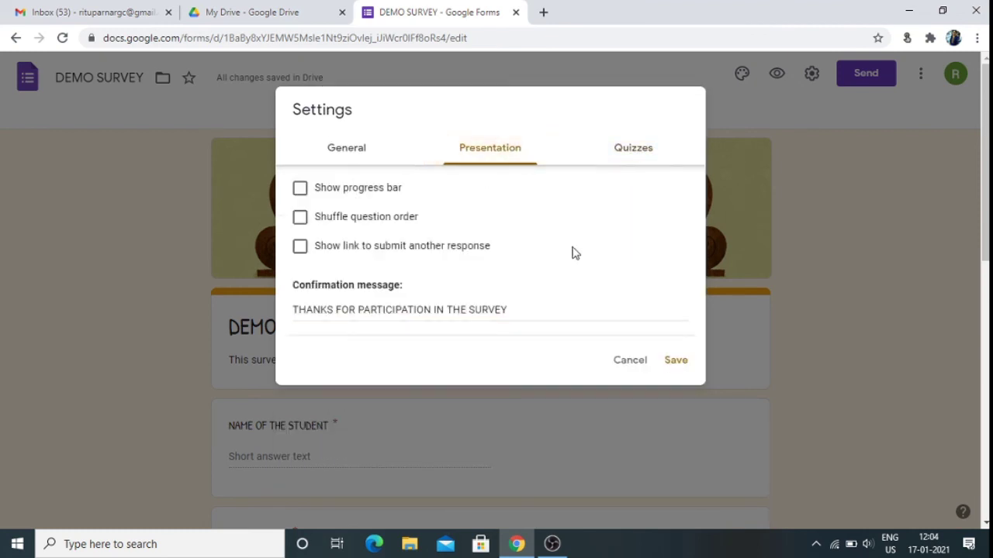
{"action": "left_click", "coordinate": [674, 362]}
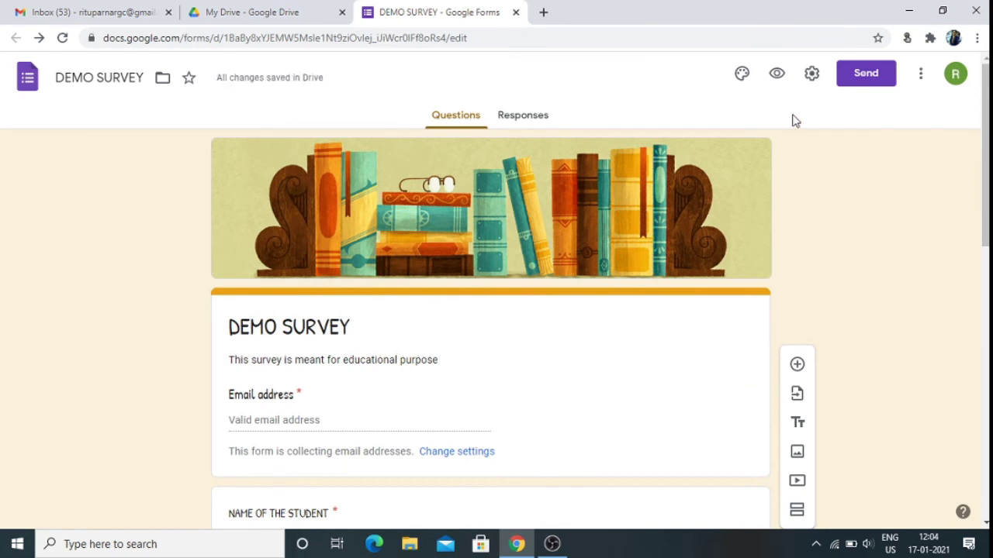
Step: Preview the survey as respondents see it, review every question from email address to degree program, and close the preview
{"action": "left_click", "coordinate": [776, 75]}
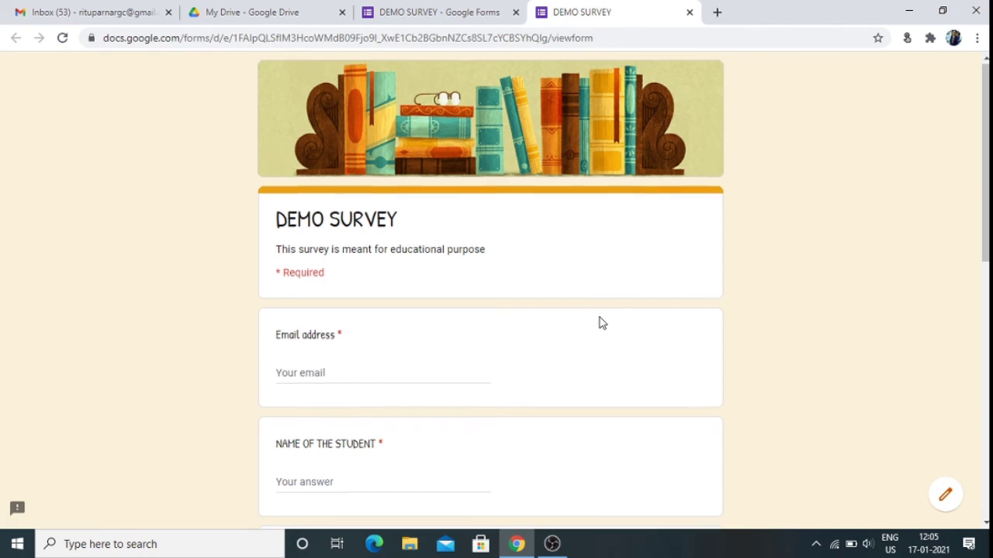
{"action": "scroll", "coordinate": [601, 323], "scroll_direction": "down", "scroll_amount": 8}
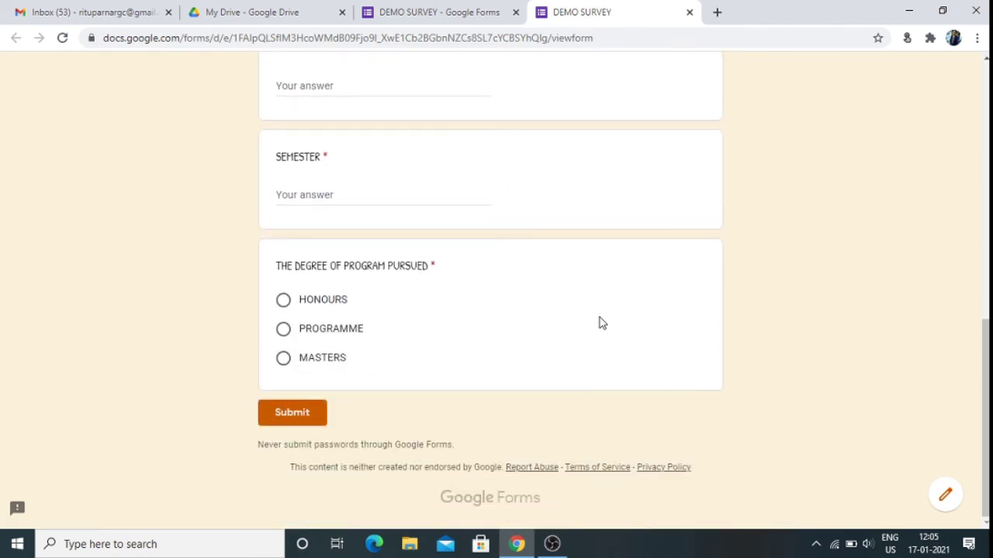
{"action": "scroll", "coordinate": [601, 323], "scroll_direction": "up", "scroll_amount": 8}
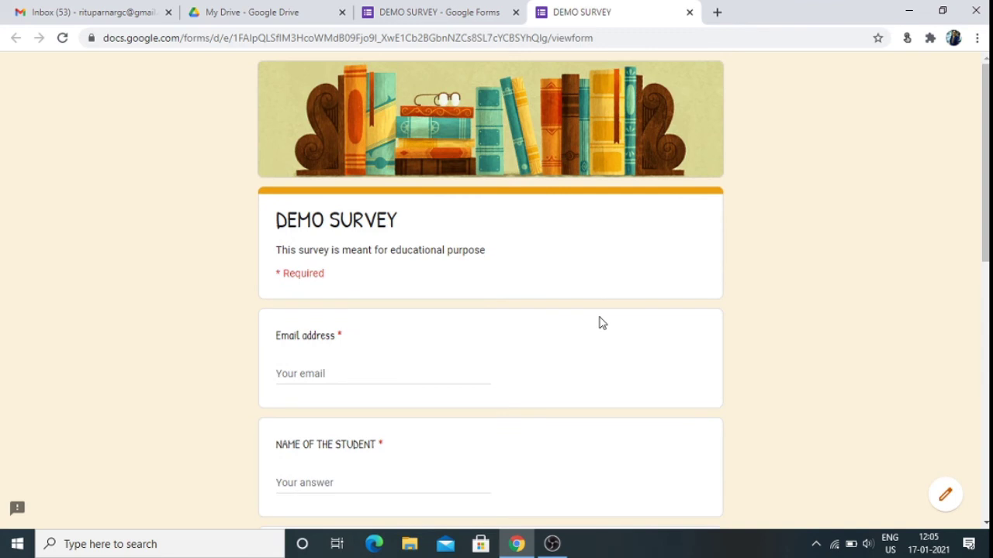
{"action": "scroll", "coordinate": [601, 323], "scroll_direction": "down", "scroll_amount": 2}
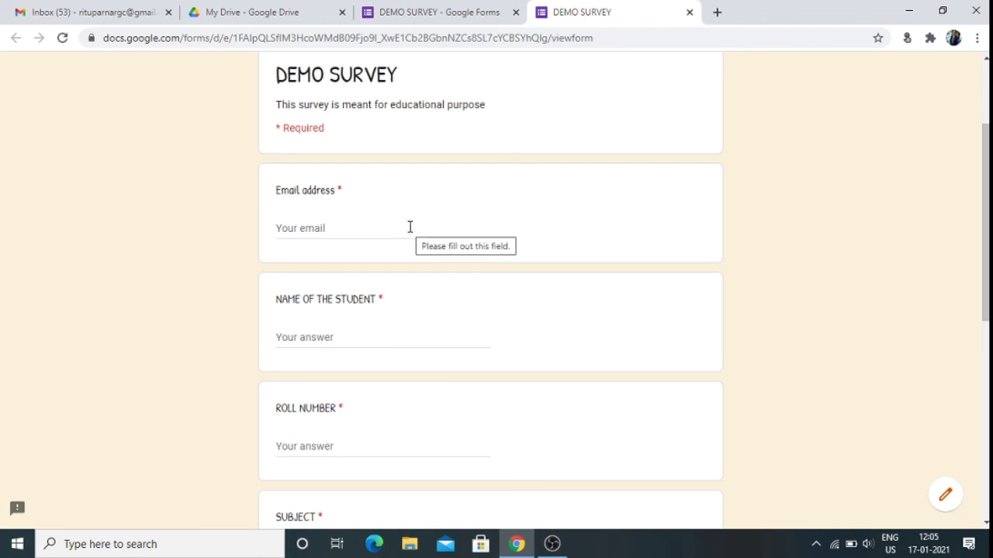
{"action": "scroll", "coordinate": [410, 226], "scroll_direction": "down", "scroll_amount": 2}
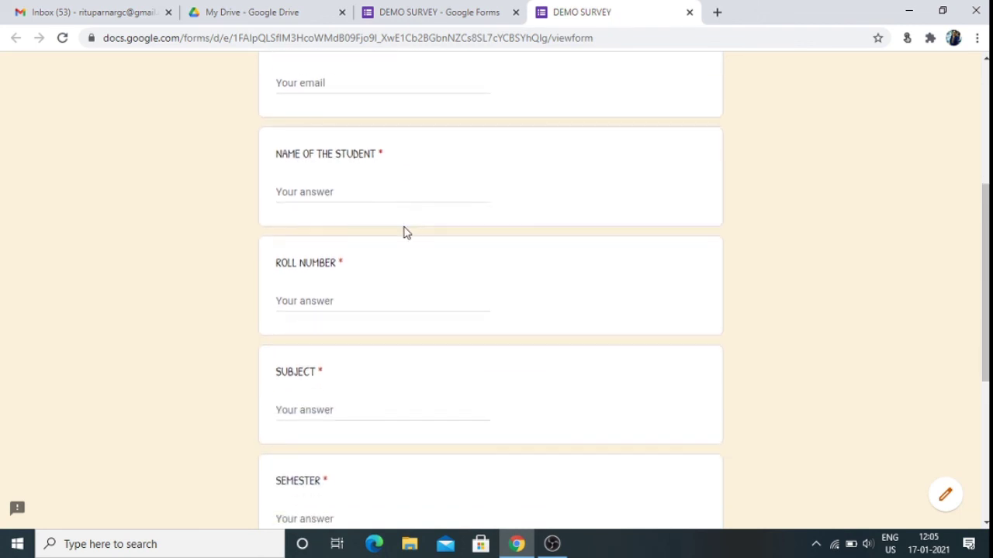
{"action": "scroll", "coordinate": [405, 232], "scroll_direction": "down", "scroll_amount": 2}
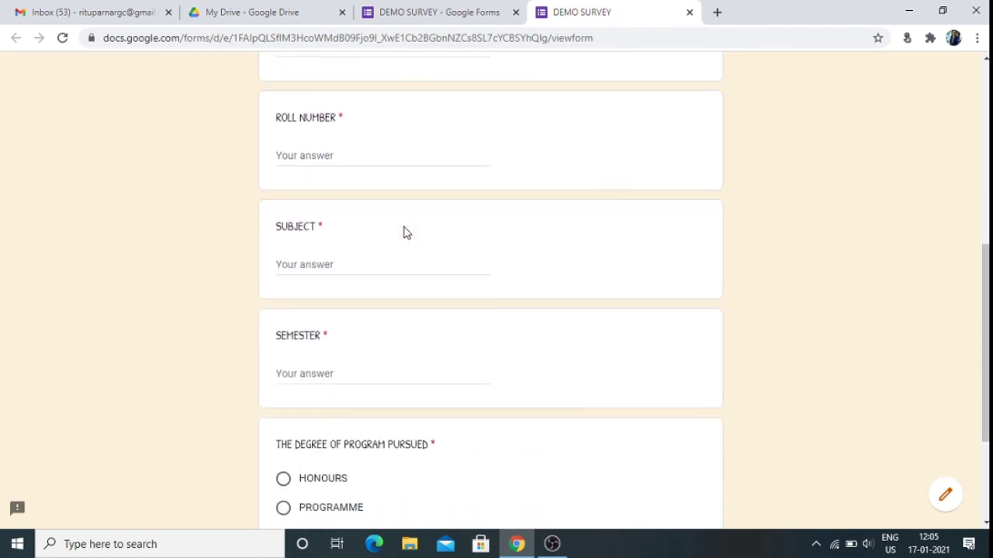
{"action": "scroll", "coordinate": [404, 232], "scroll_direction": "down", "scroll_amount": 2}
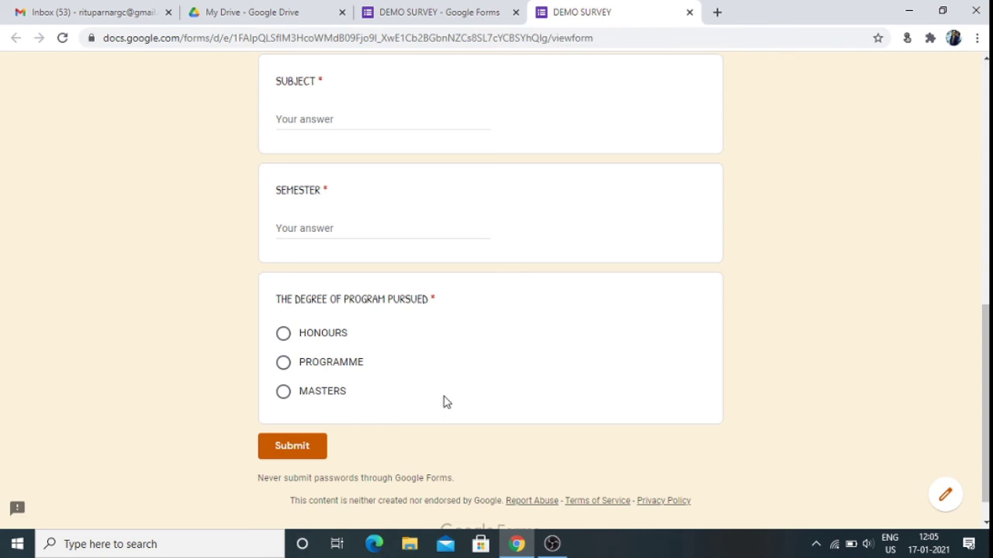
{"action": "scroll", "coordinate": [447, 399], "scroll_direction": "up", "scroll_amount": 8}
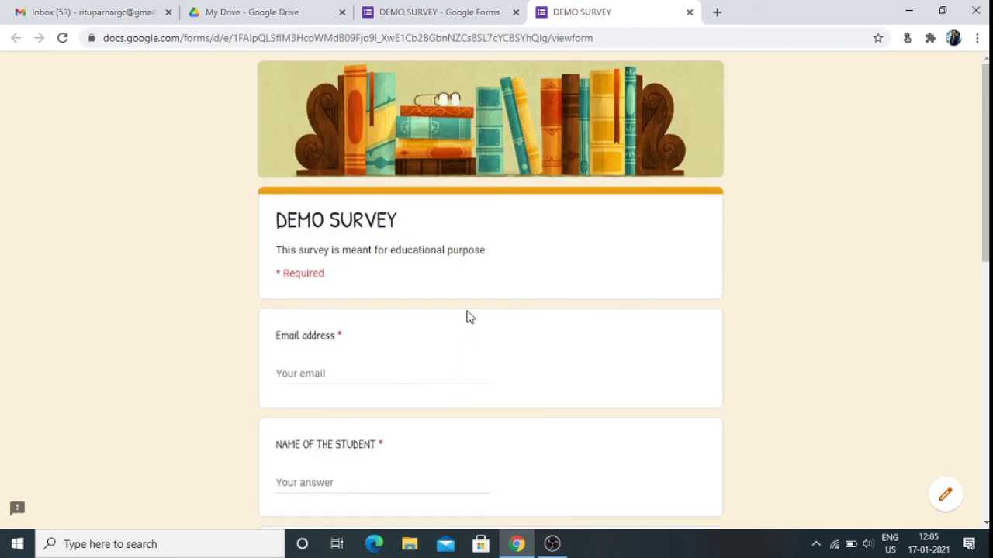
{"action": "left_click", "coordinate": [690, 13]}
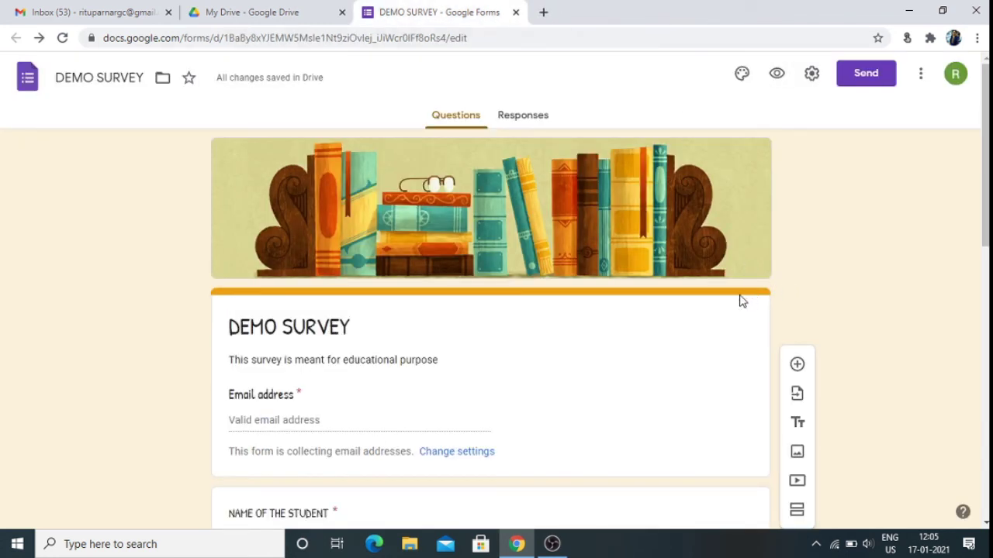
Step: Copy the survey's shareable link with the Shorten URL option enabled, and close the sending options
{"action": "left_click", "coordinate": [862, 74]}
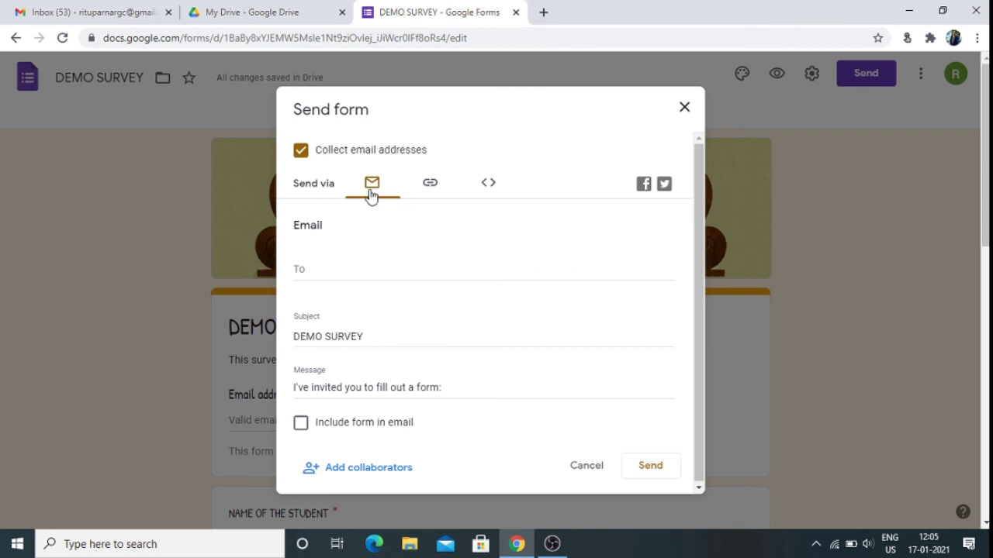
{"action": "left_click", "coordinate": [432, 188]}
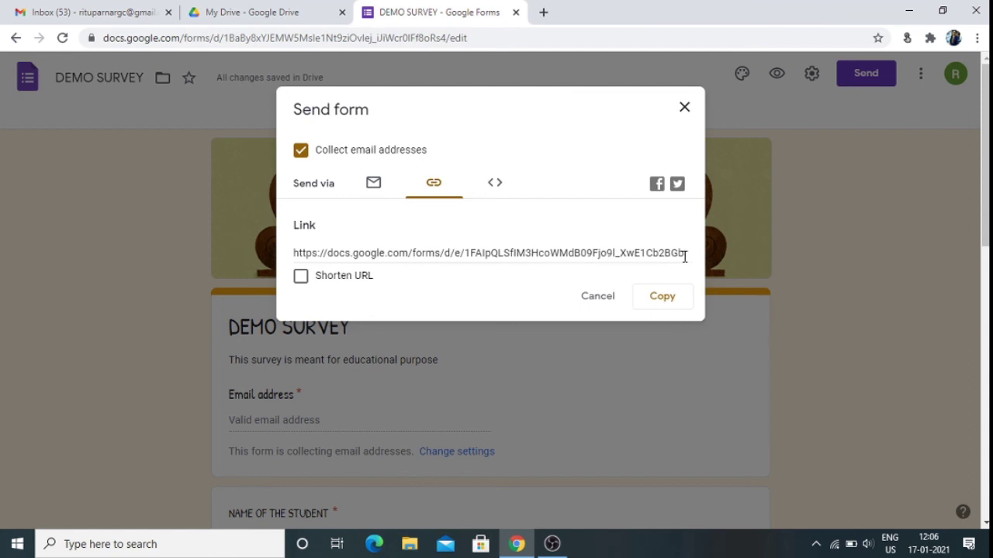
{"action": "left_click", "coordinate": [301, 278]}
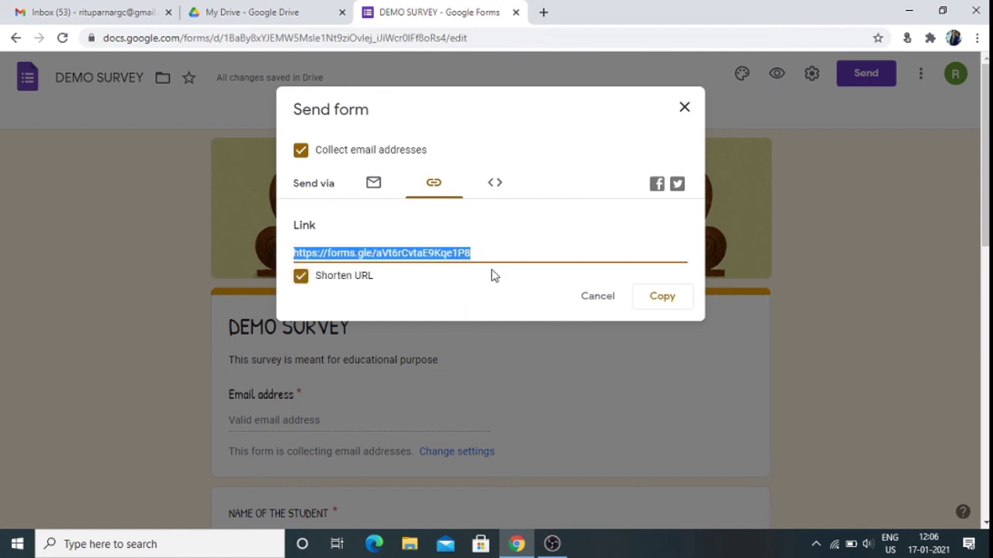
{"action": "left_click", "coordinate": [662, 299]}
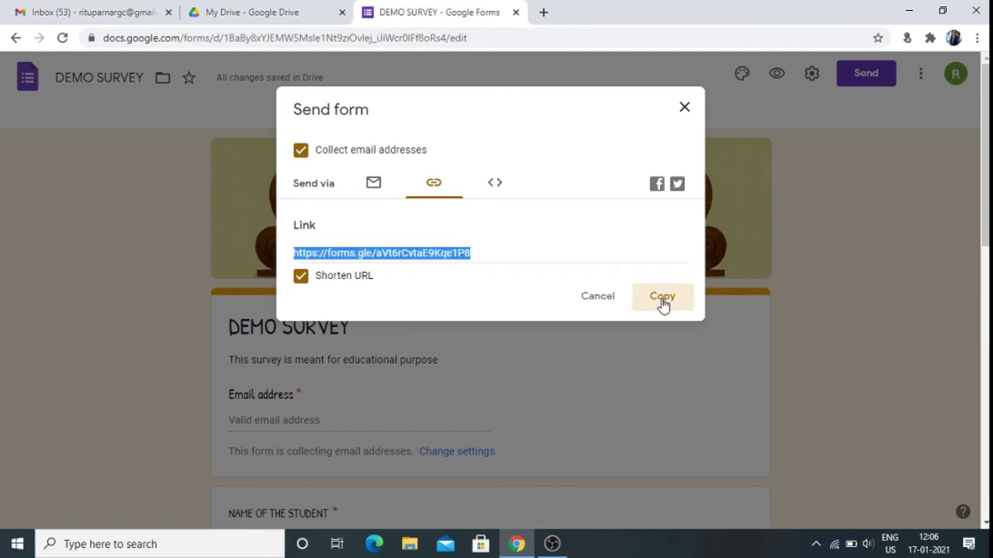
{"action": "left_click", "coordinate": [684, 110]}
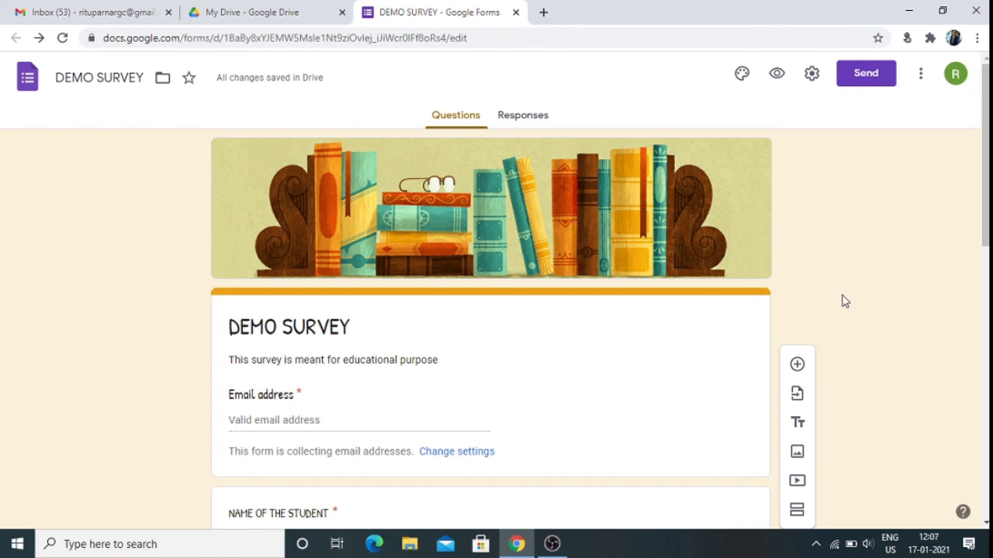
{"action": "left_click", "coordinate": [554, 545]}
{"action": "left_click", "coordinate": [866, 427]}
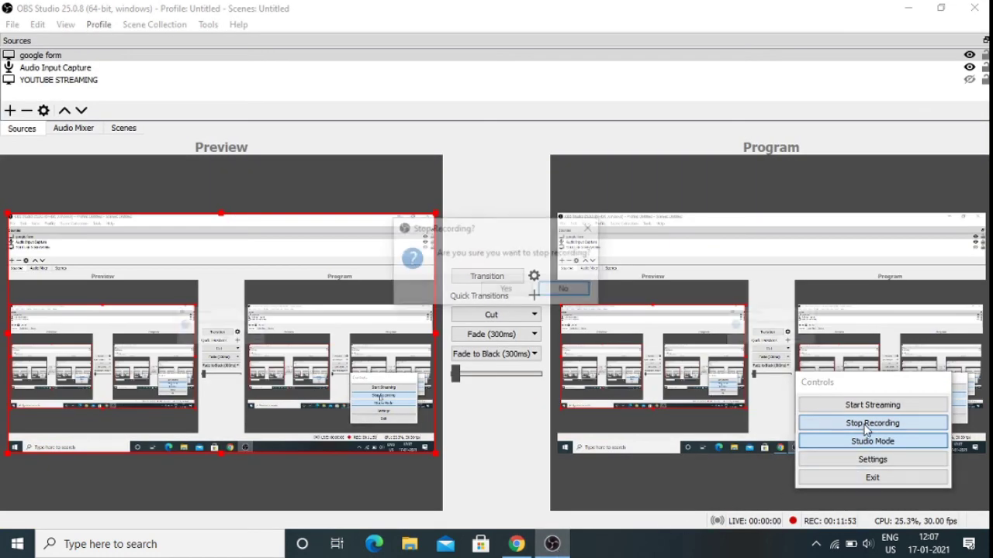